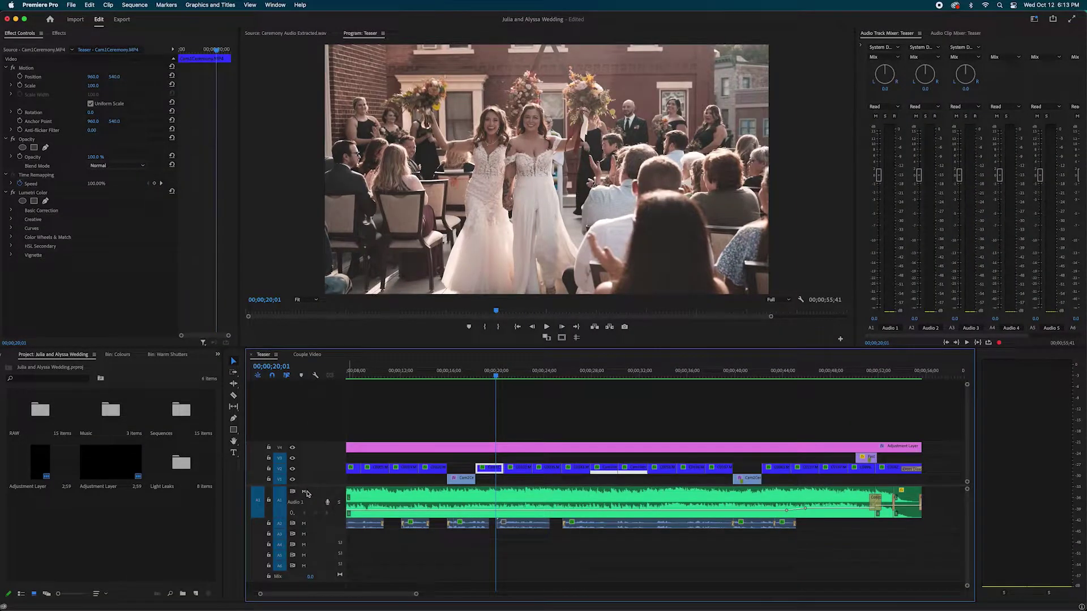
- Mute the A1 music track and play to hear the ceremony audio alone
left_click(304, 492)
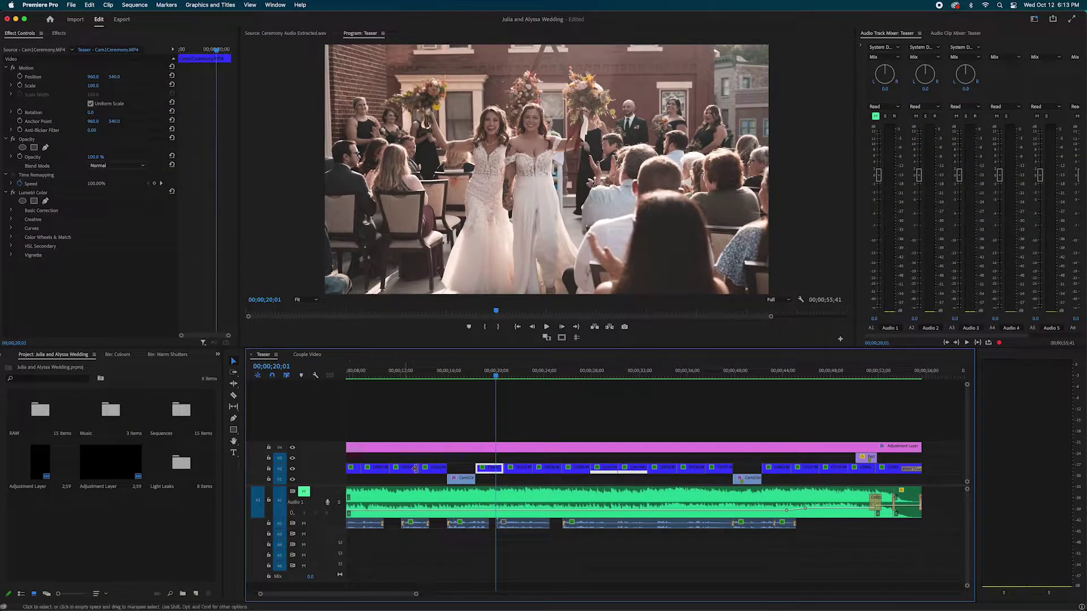
key("space")
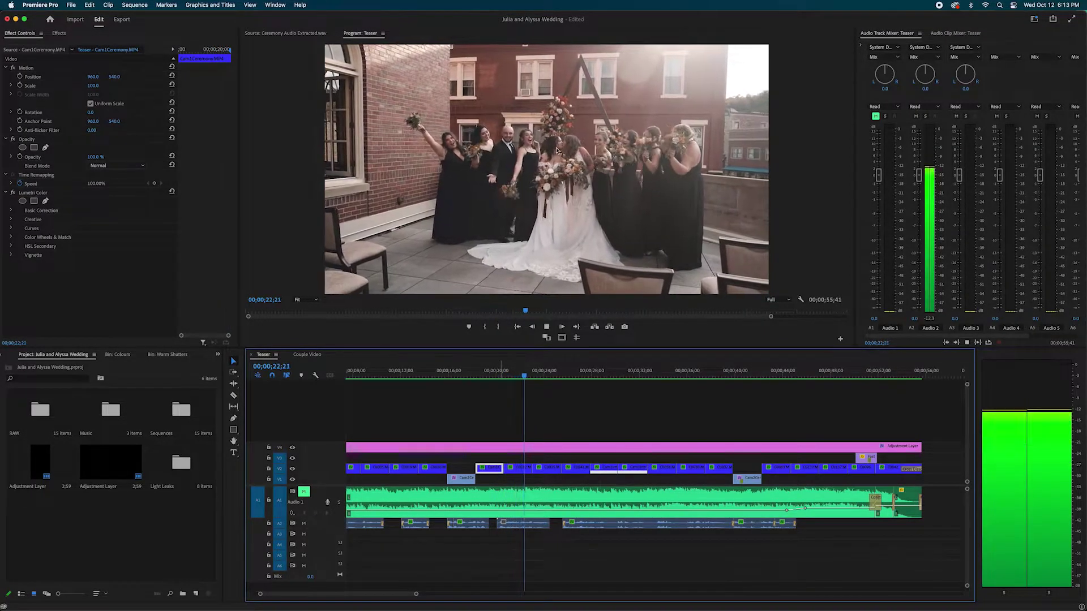
key("space")
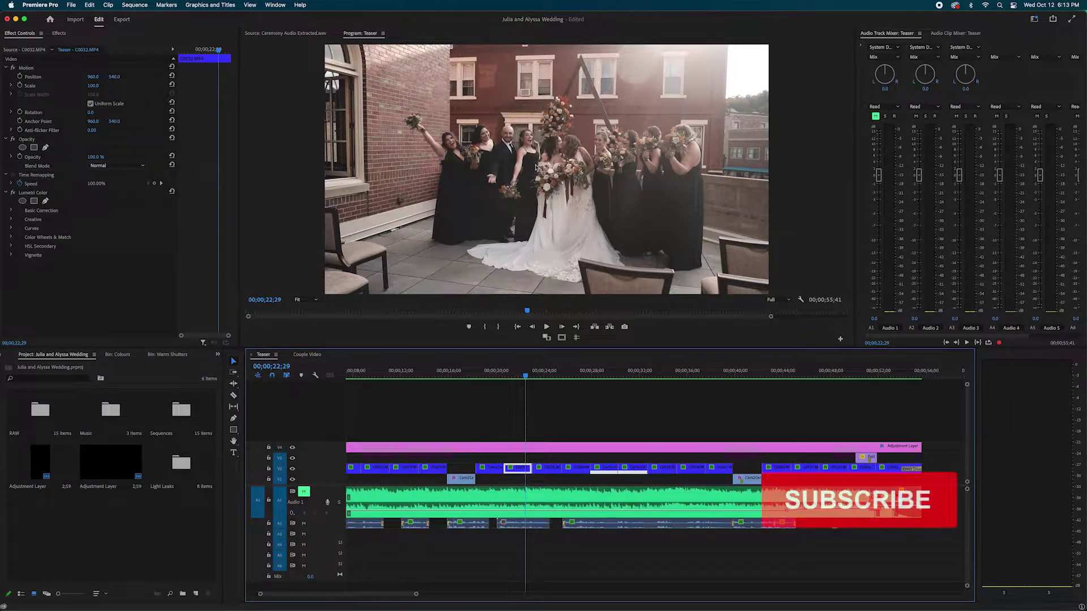
- Move the playhead back to about 20;18 and select the A2 ceremony audio clip
left_click(507, 373)
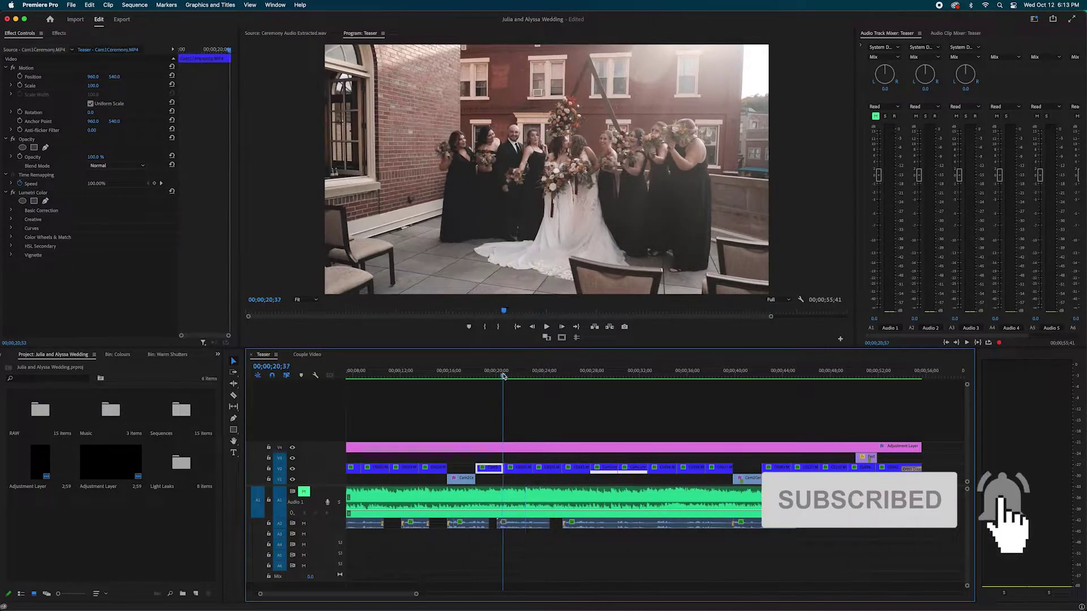
left_click(503, 374)
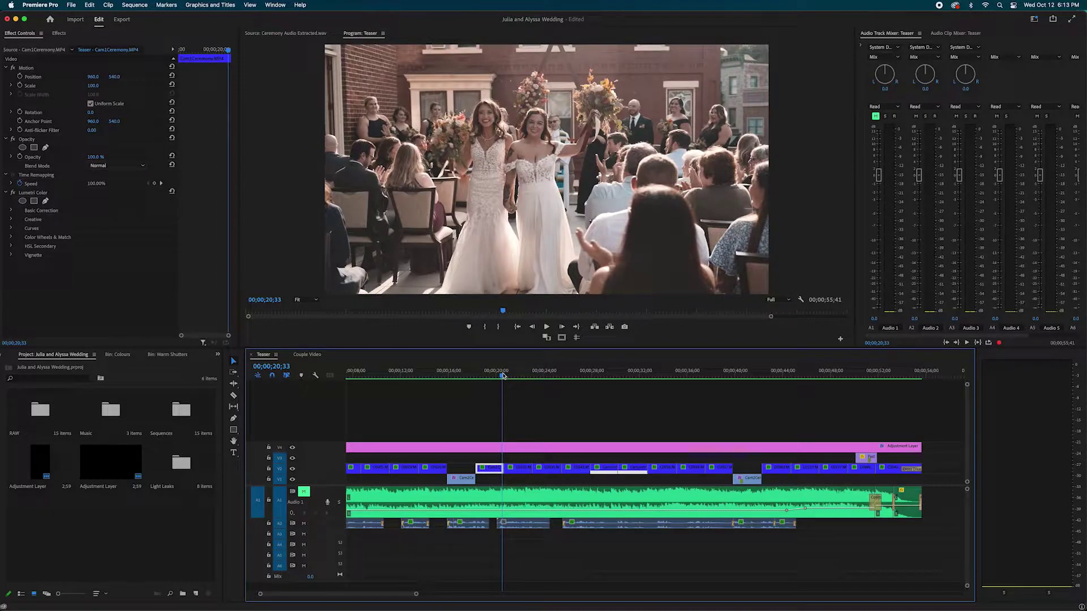
left_click(500, 374)
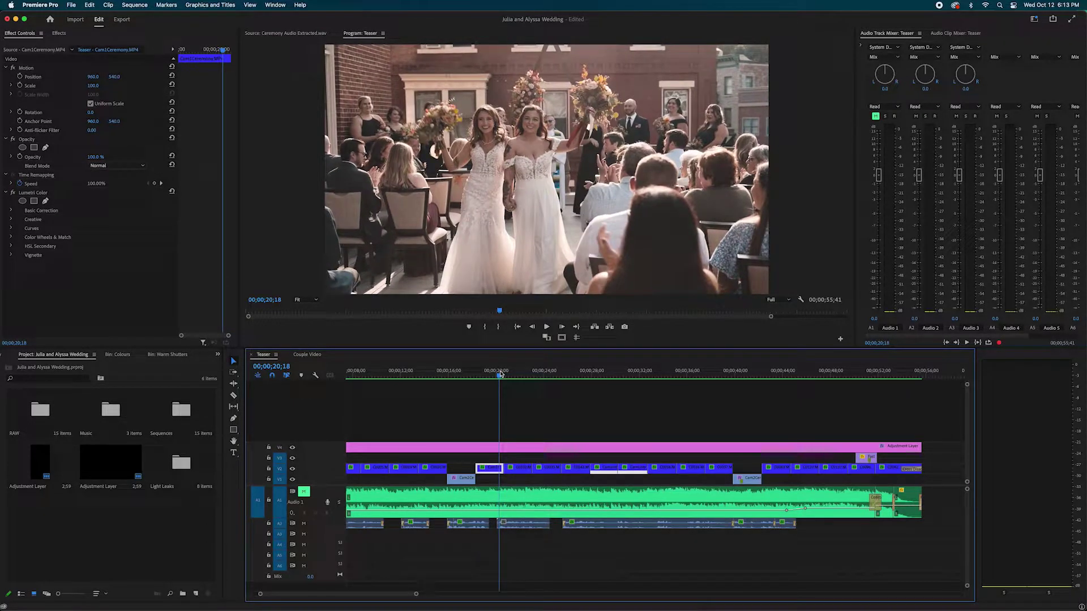
left_click(520, 524)
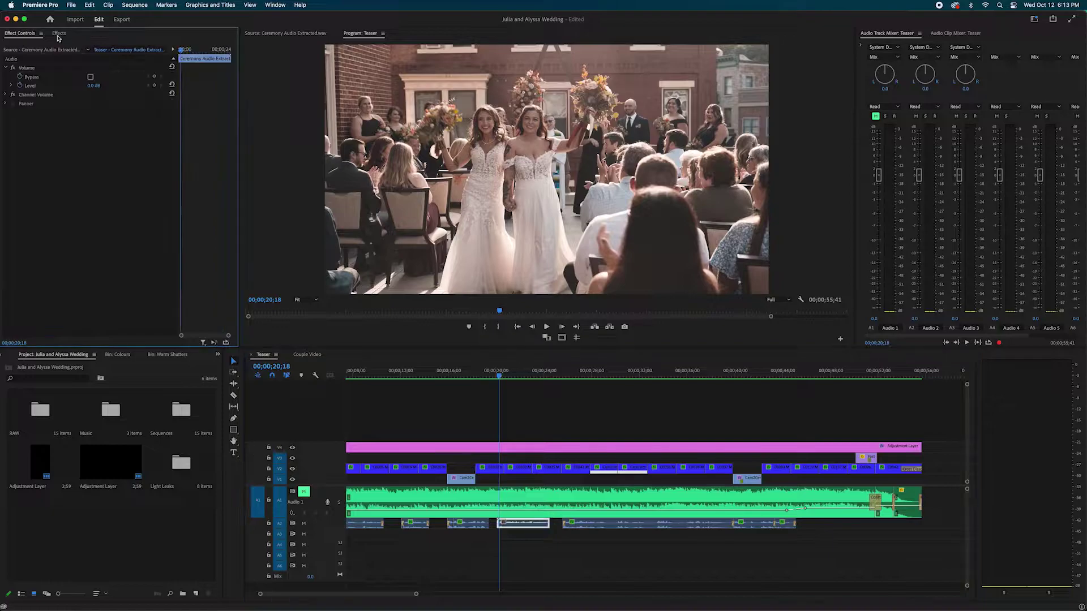
left_click(518, 528)
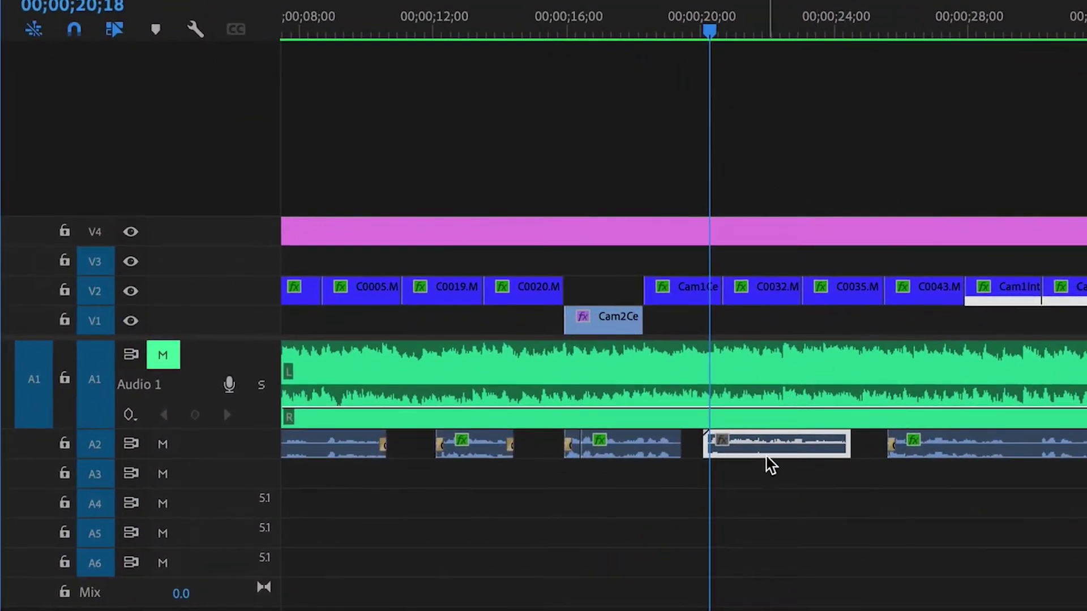
- Mark a range from the ceremony clip start at 20;00 to an out point at 24;34
key("Up")
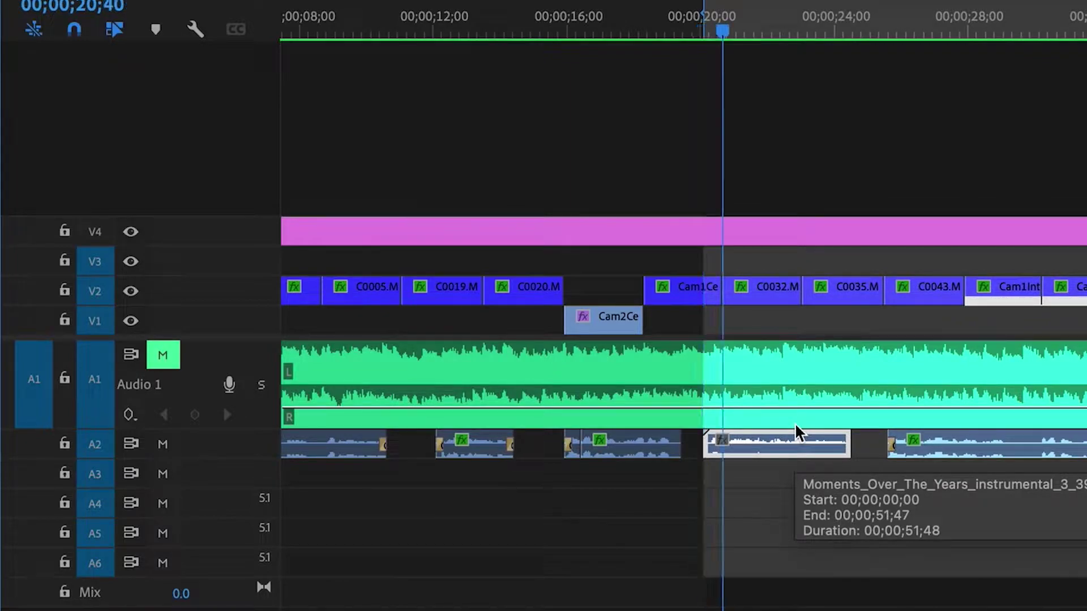
key("space")
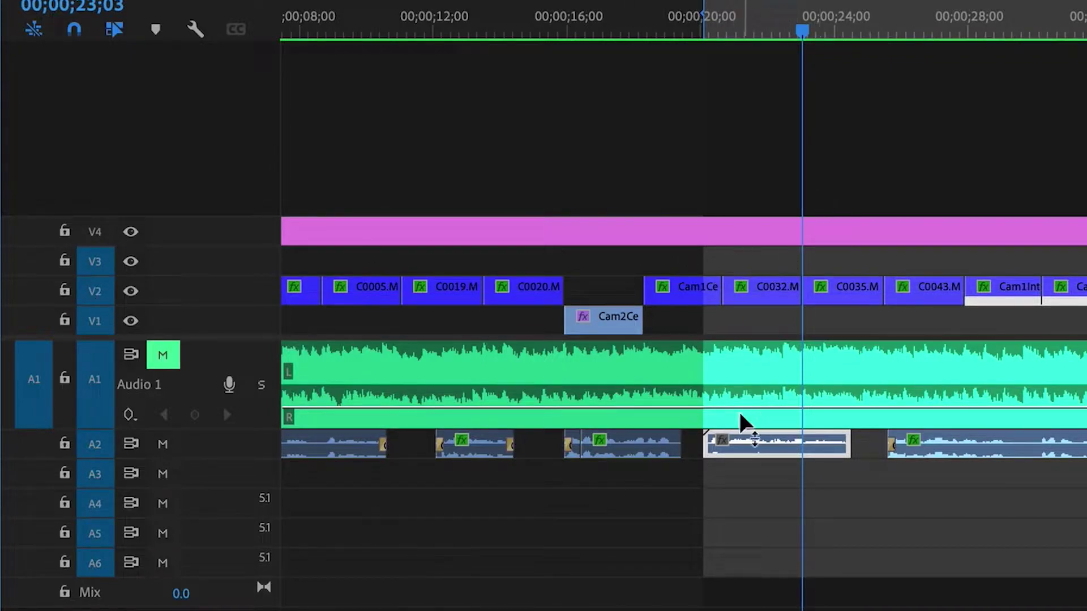
key("space")
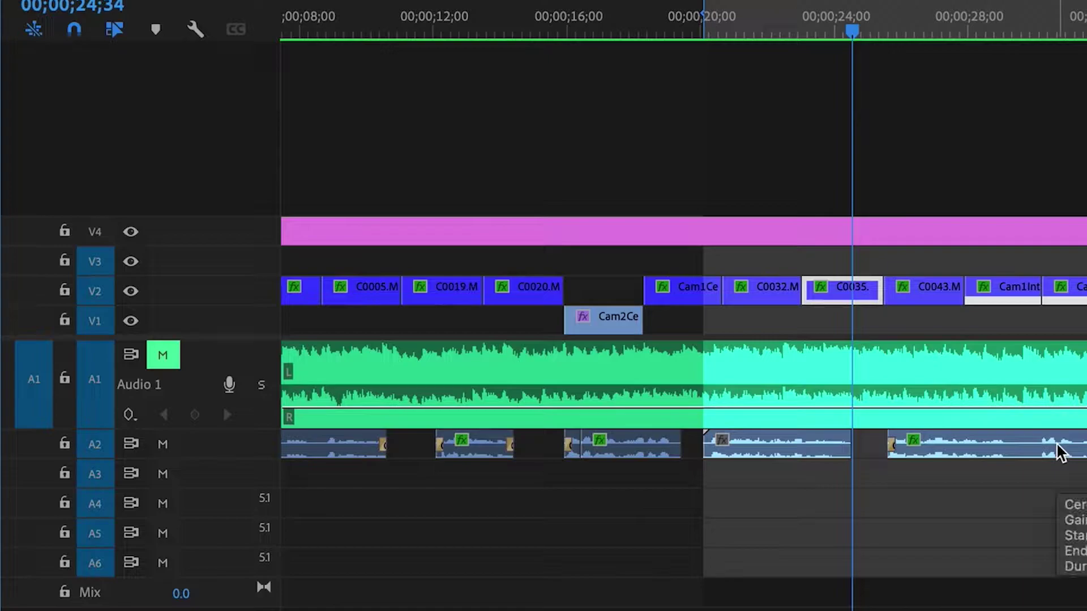
key("o")
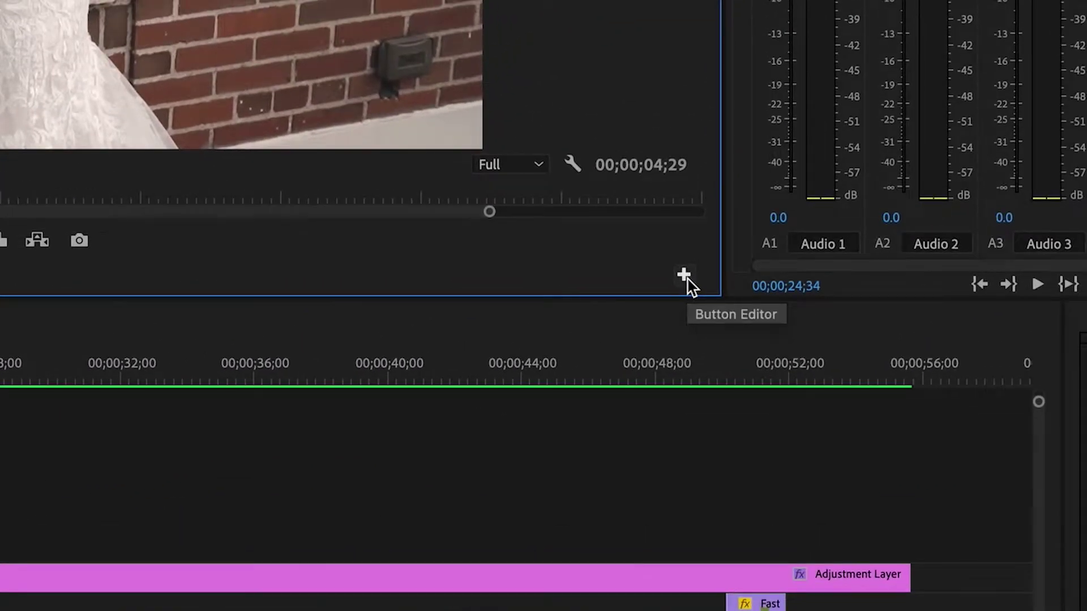
- Add Loop Playback to the Program Monitor transport bar and play the marked range on repeat
left_click(685, 275)
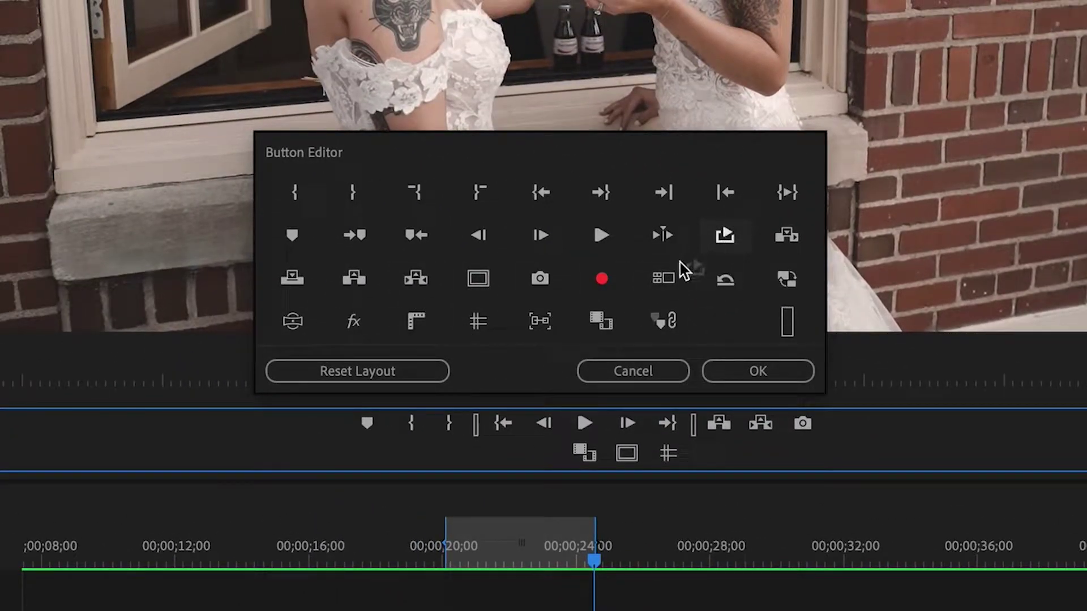
left_click_drag(683, 270, 712, 454)
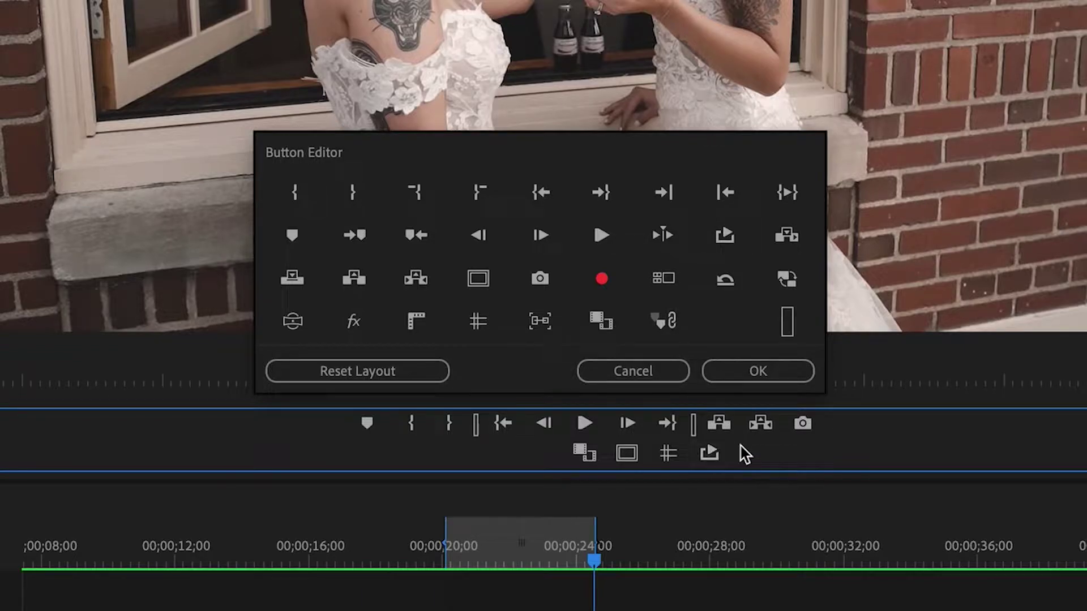
left_click(748, 372)
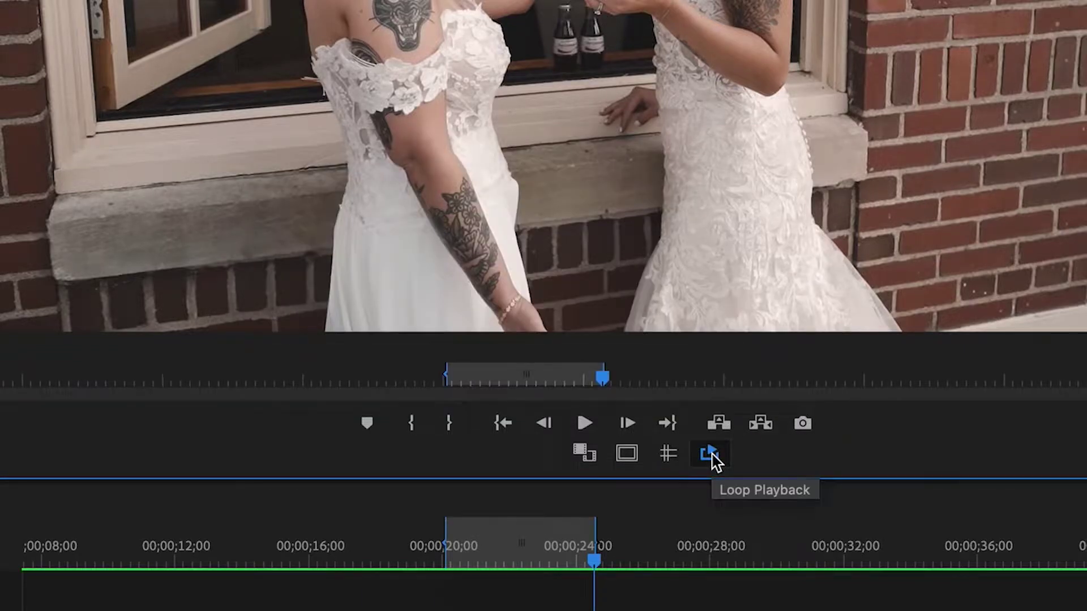
key("space")
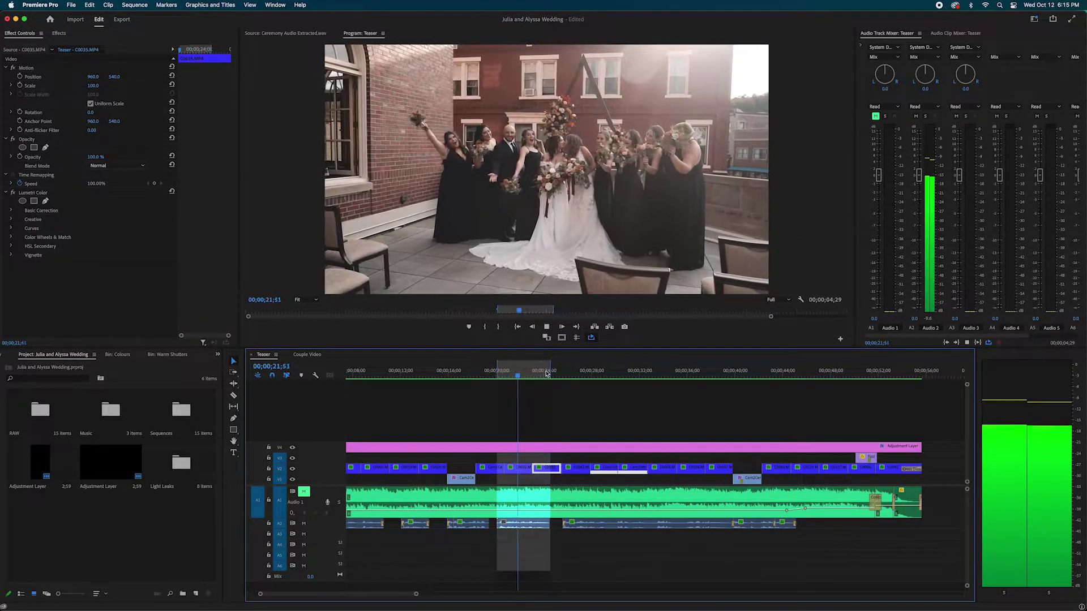
- Apply the Highpass effect, found by searching 'high', to the Ceremony Audio Extracted clip
key("space")
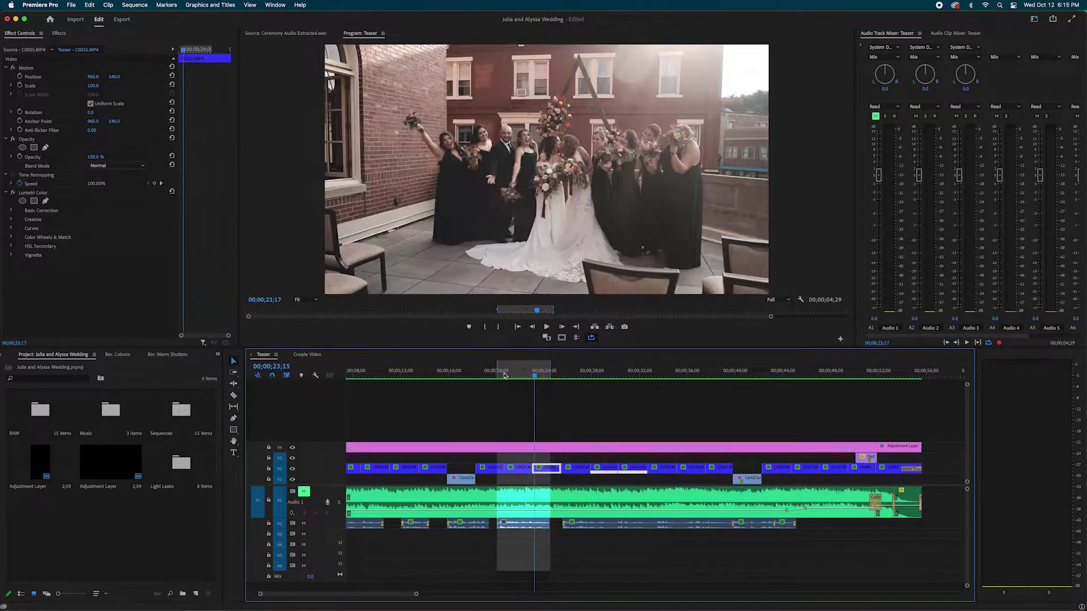
left_click(505, 374)
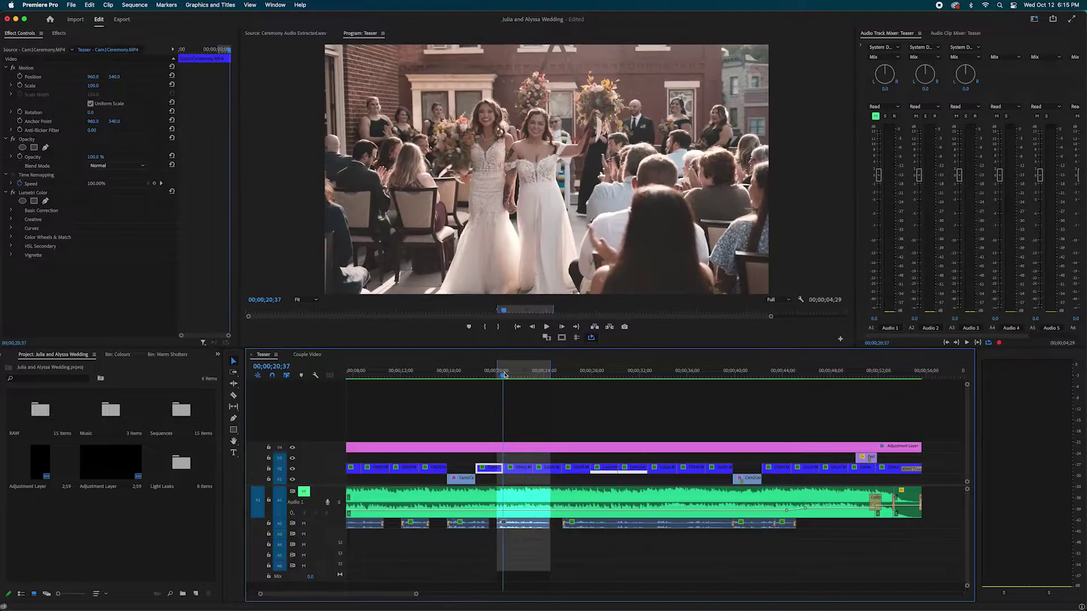
left_click(516, 528)
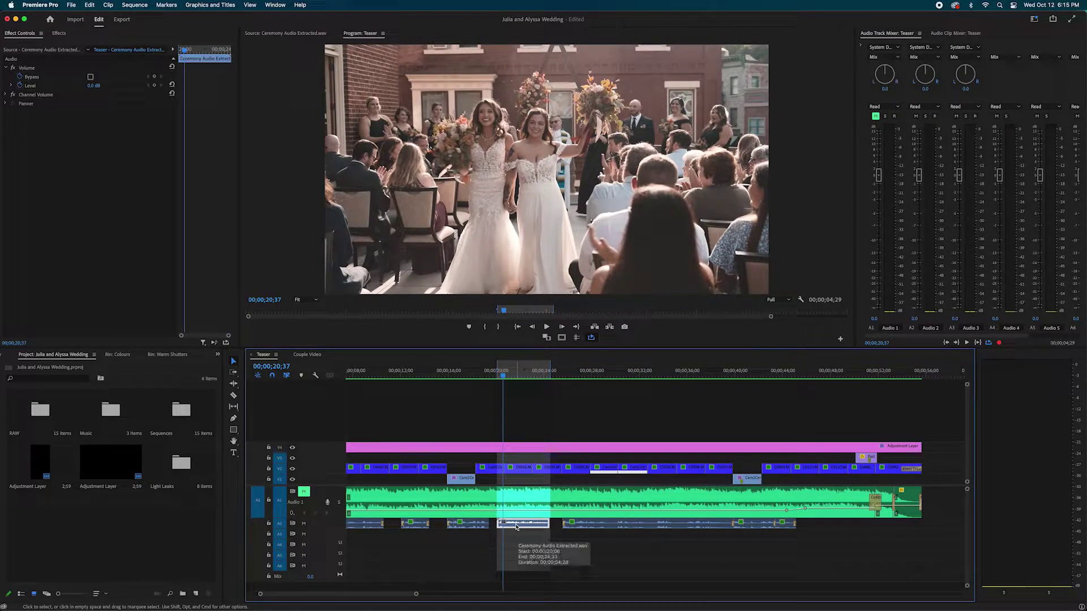
left_click(58, 34)
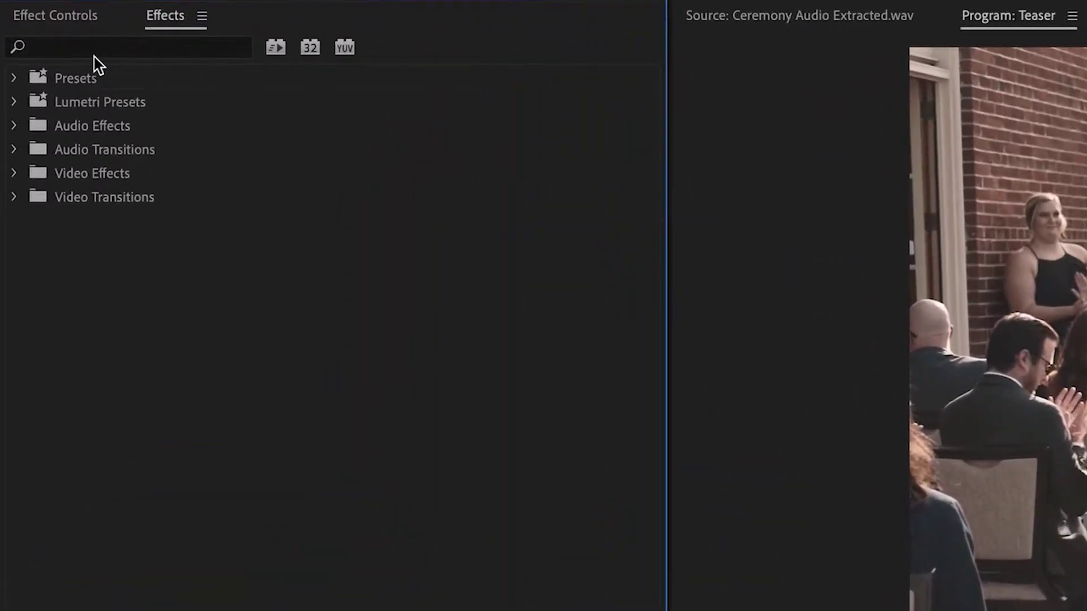
left_click(36, 43)
type("high")
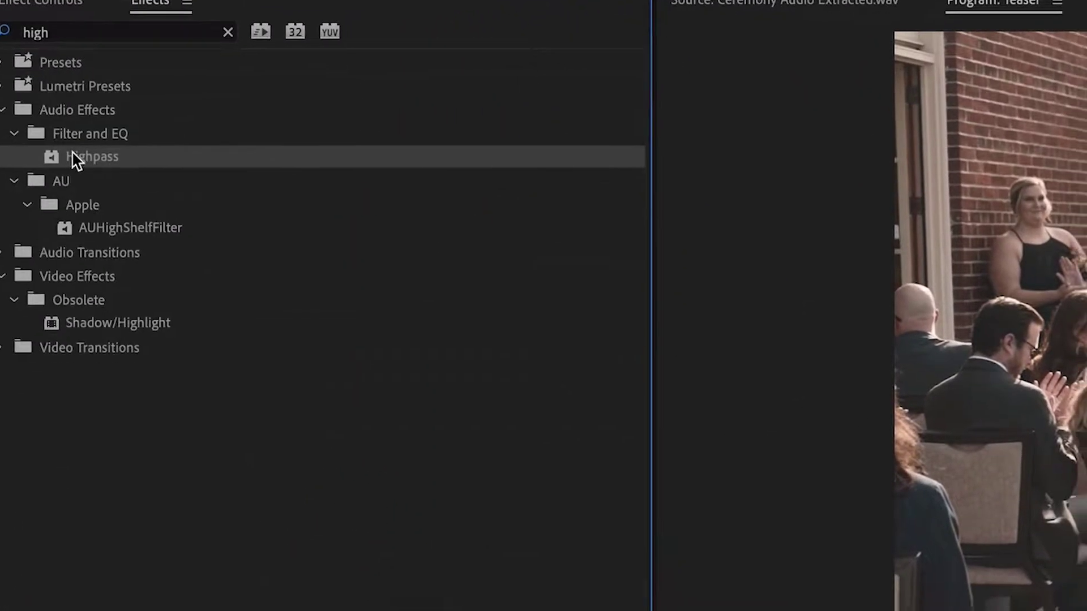
left_click_drag(88, 175, 501, 370)
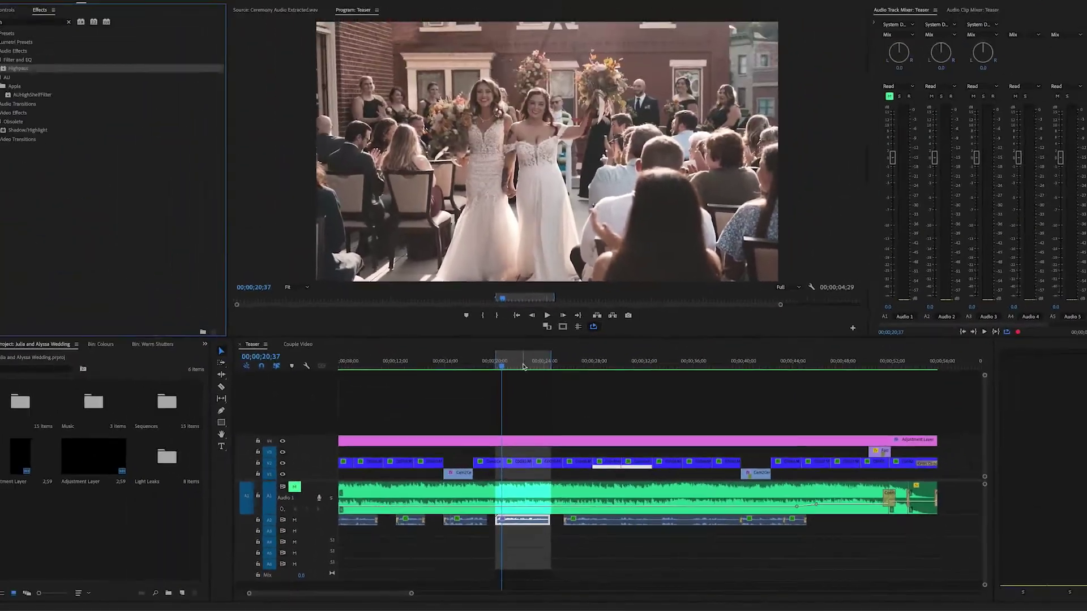
- Preview the filtered ceremony audio, replaying the marked range from its in point
key("space")
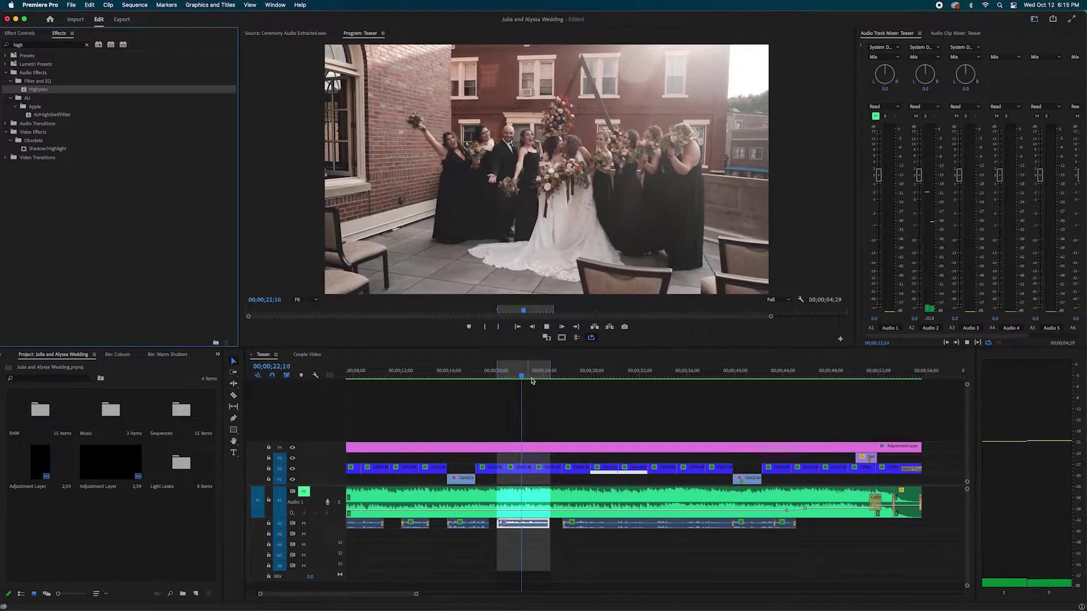
key("space")
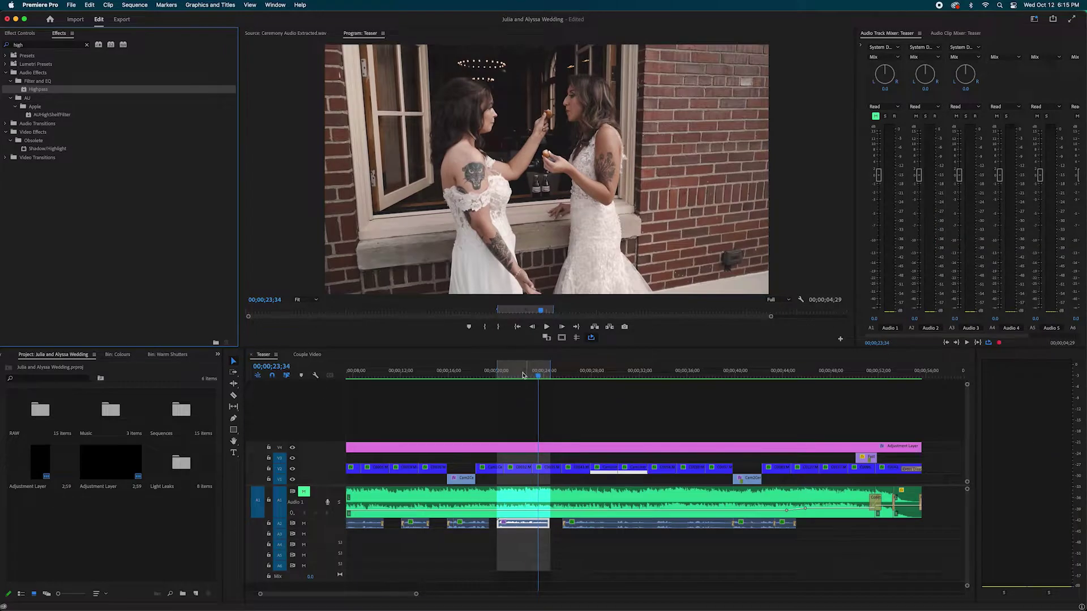
left_click(523, 374)
key("ctrl+shift+space")
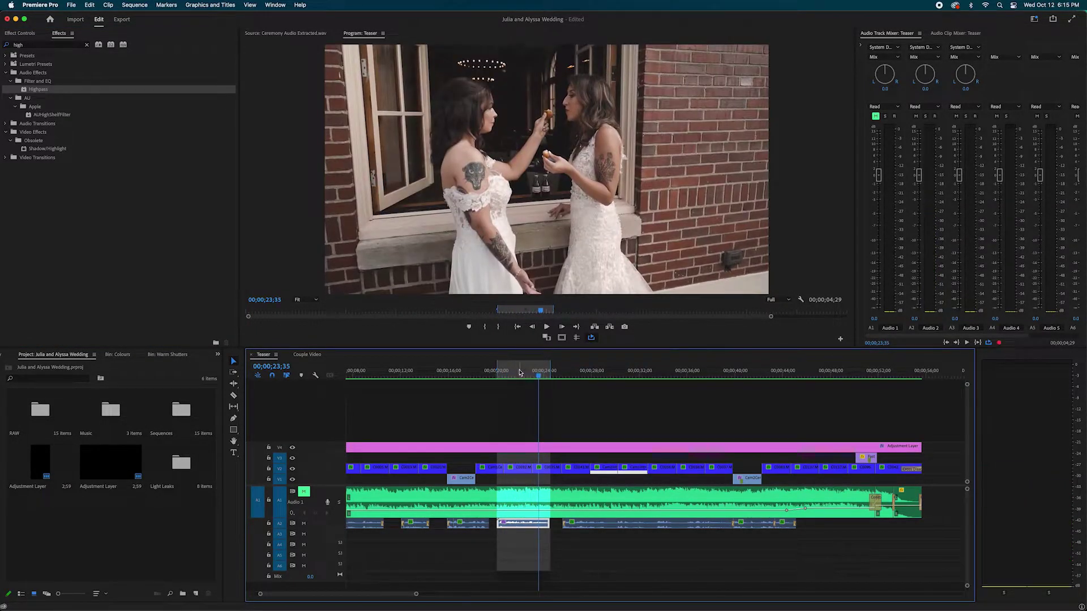
key("ctrl+shift+space")
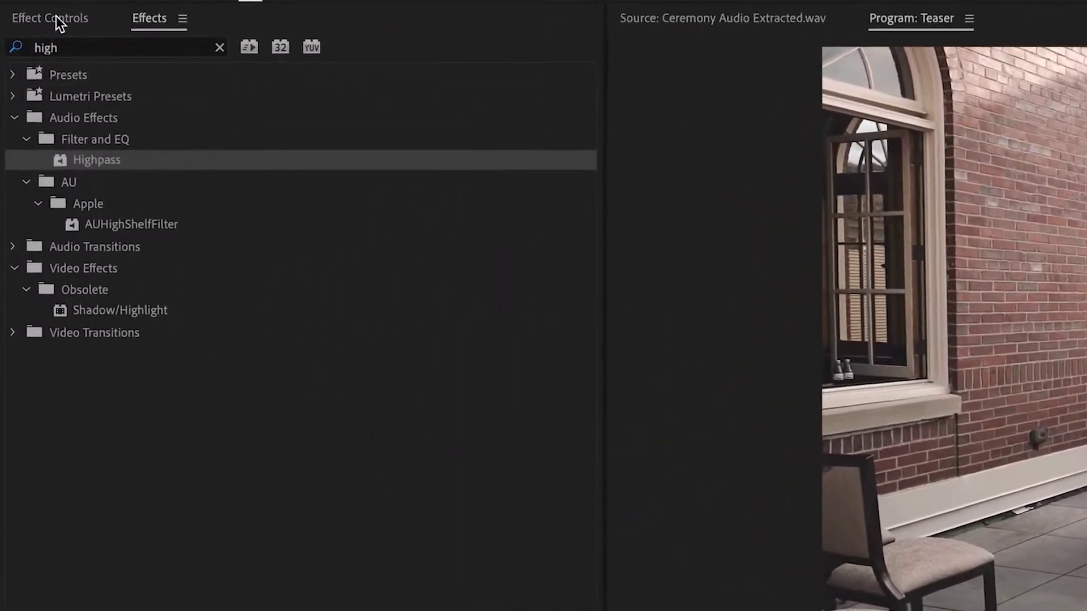
- In Effect Controls, set the Highpass cutoff to 500 Hz and preview the result
left_click(22, 33)
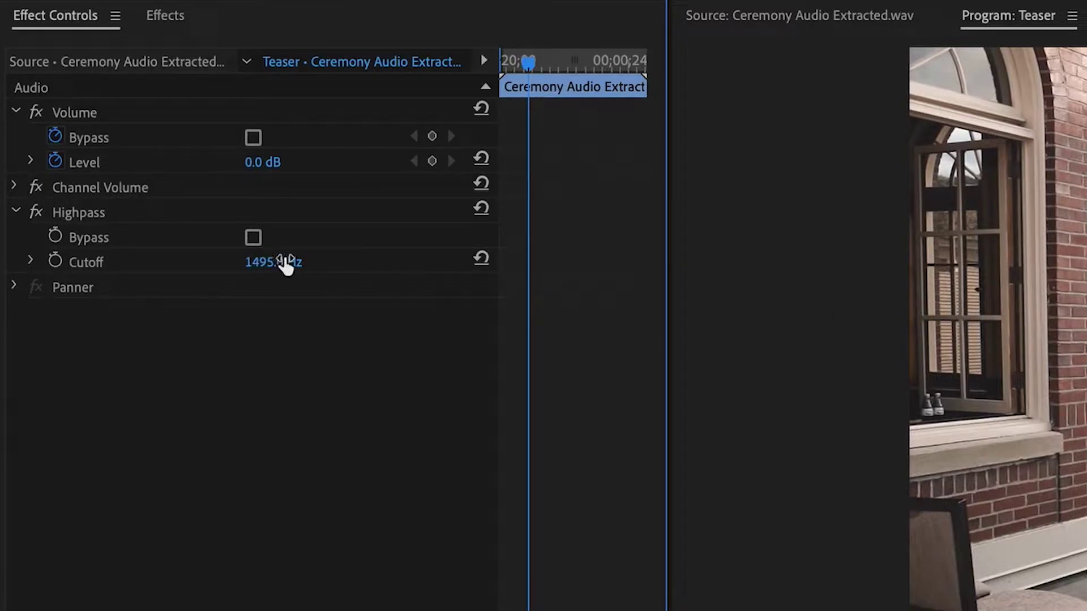
left_click_drag(273, 262, 346, 300)
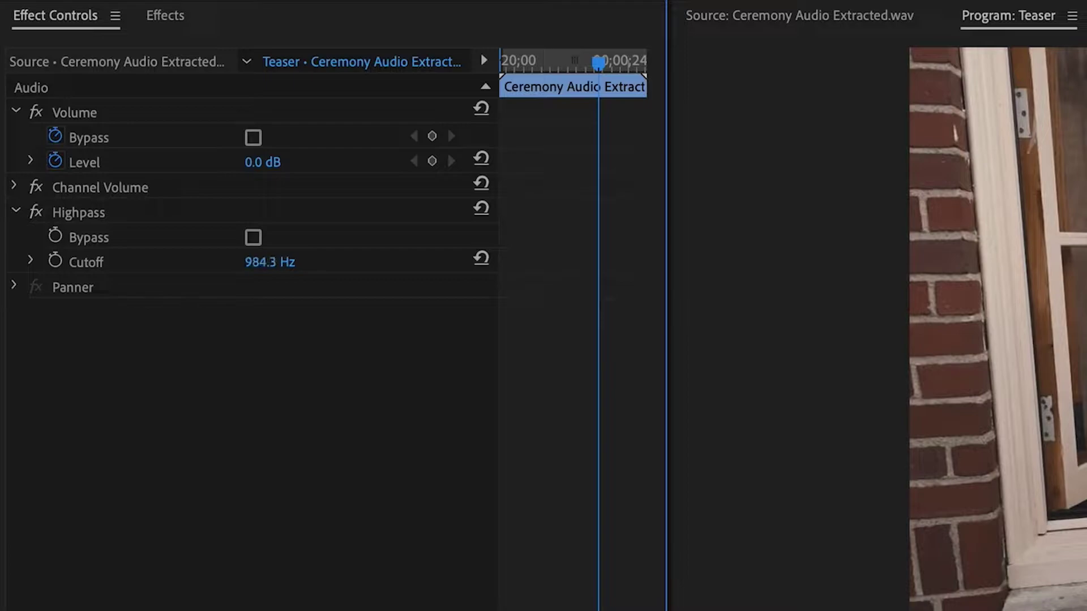
left_click(263, 262)
type("500")
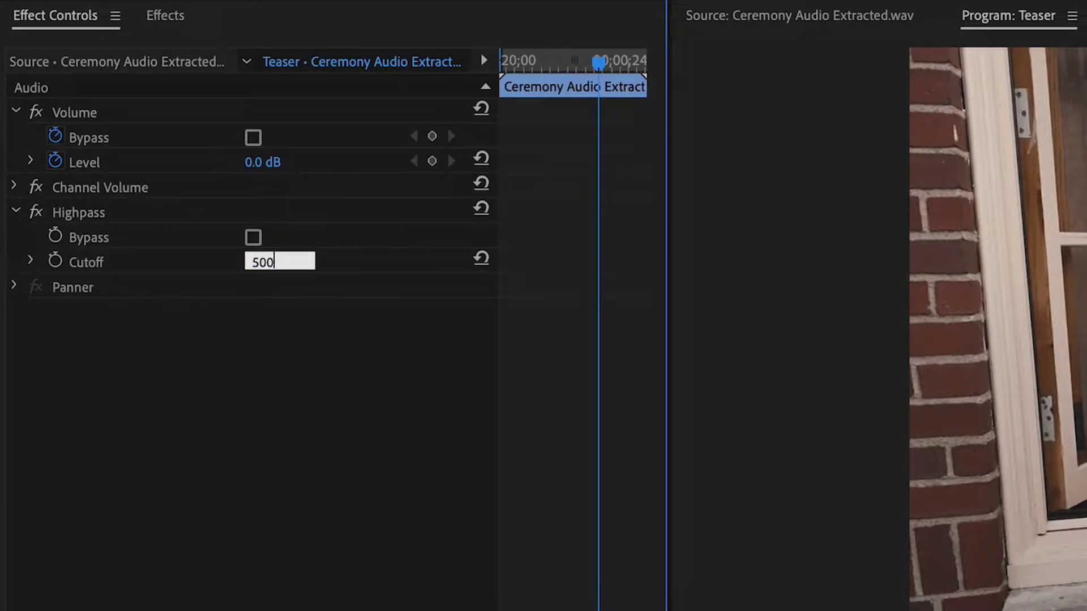
key("Return")
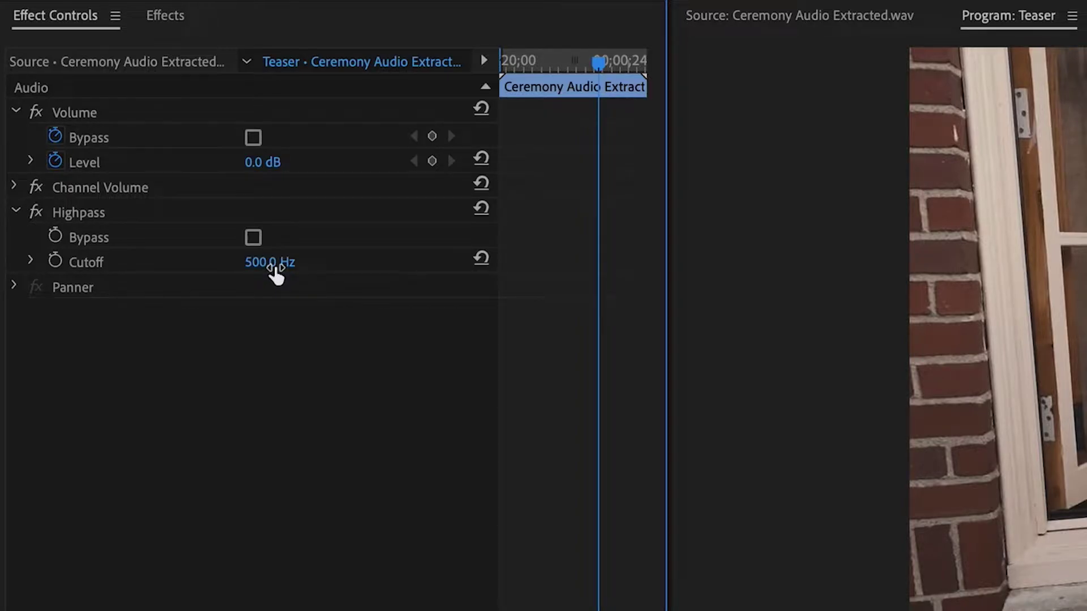
key("space")
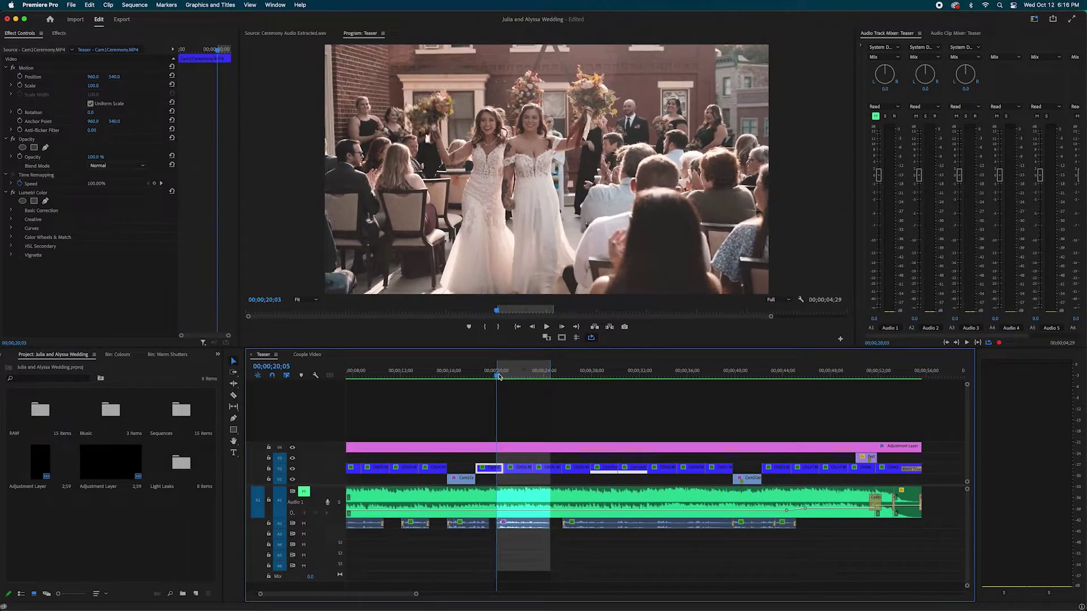
- Play the teaser to hear the ceremony audio with the 500 Hz Highpass
key("space")
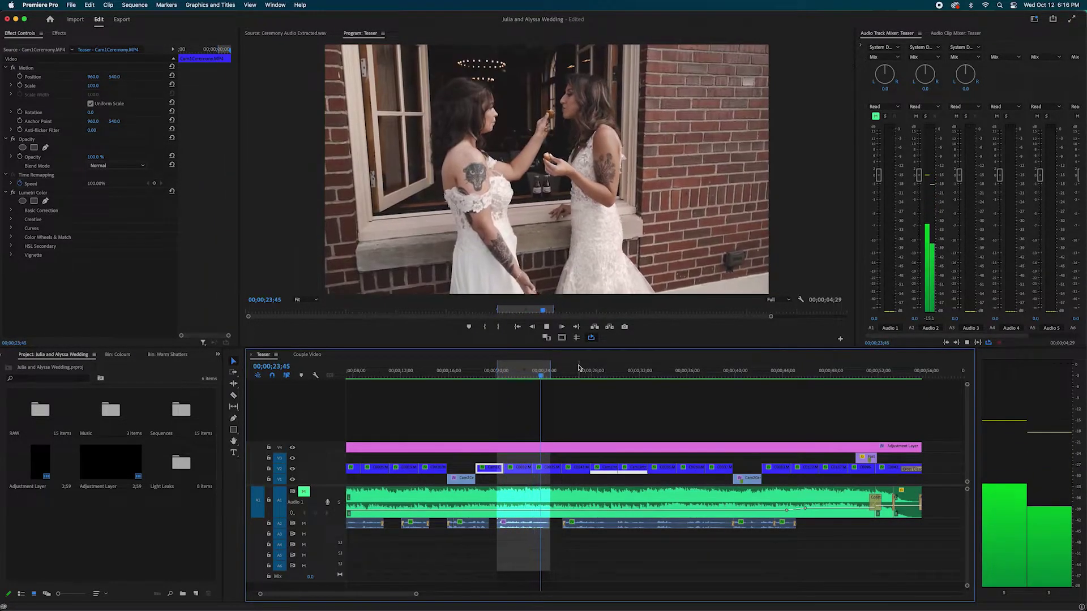
left_click(500, 370)
key("space")
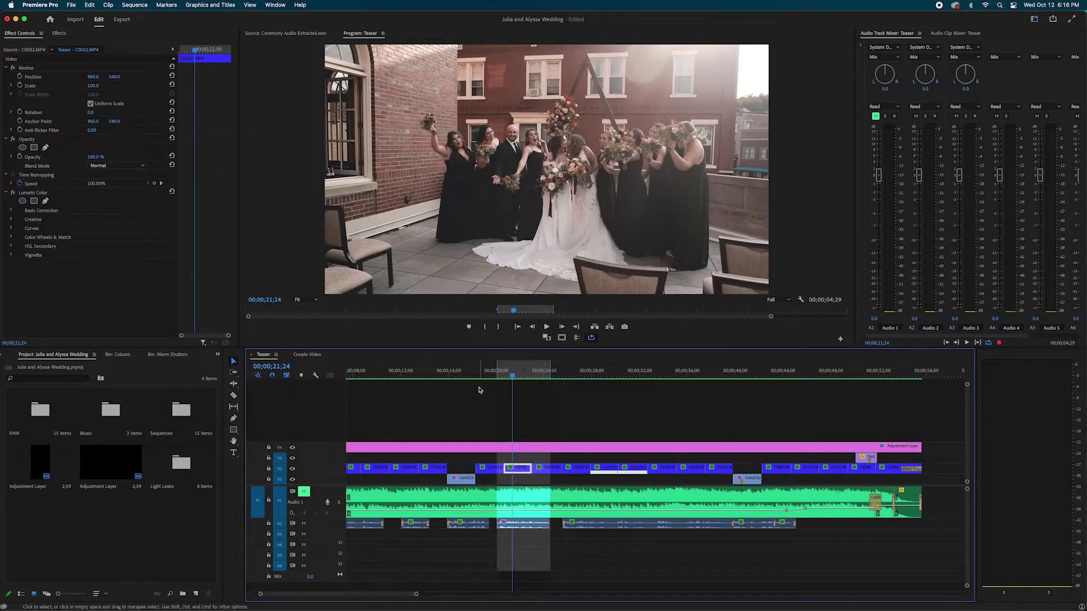
key("space")
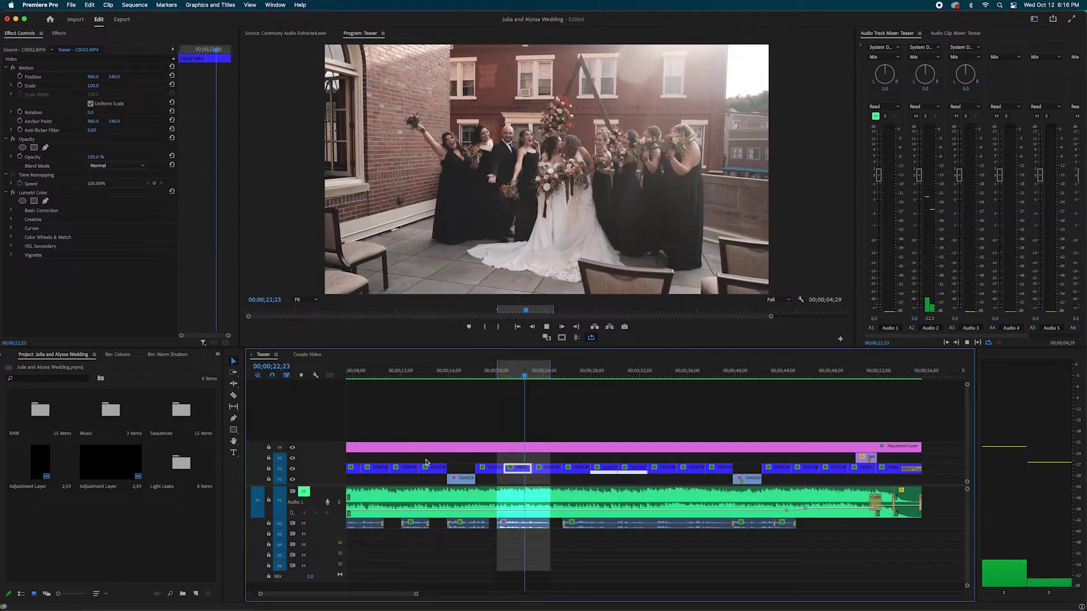
key("space")
- Select the ceremony clip and change its Highpass cutoff to 450 Hz
left_click(522, 524)
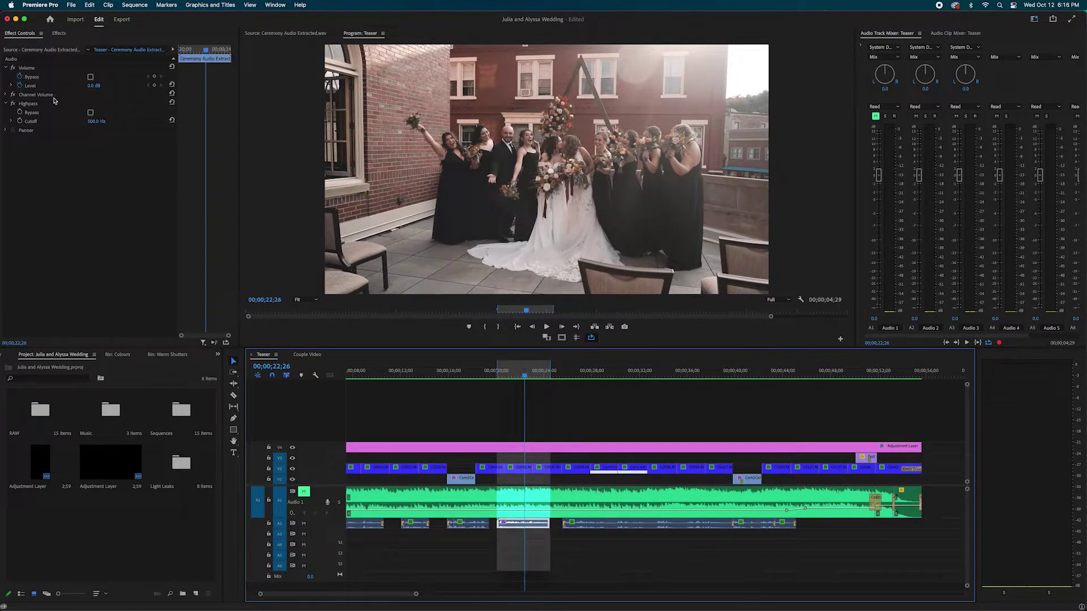
left_click(96, 122)
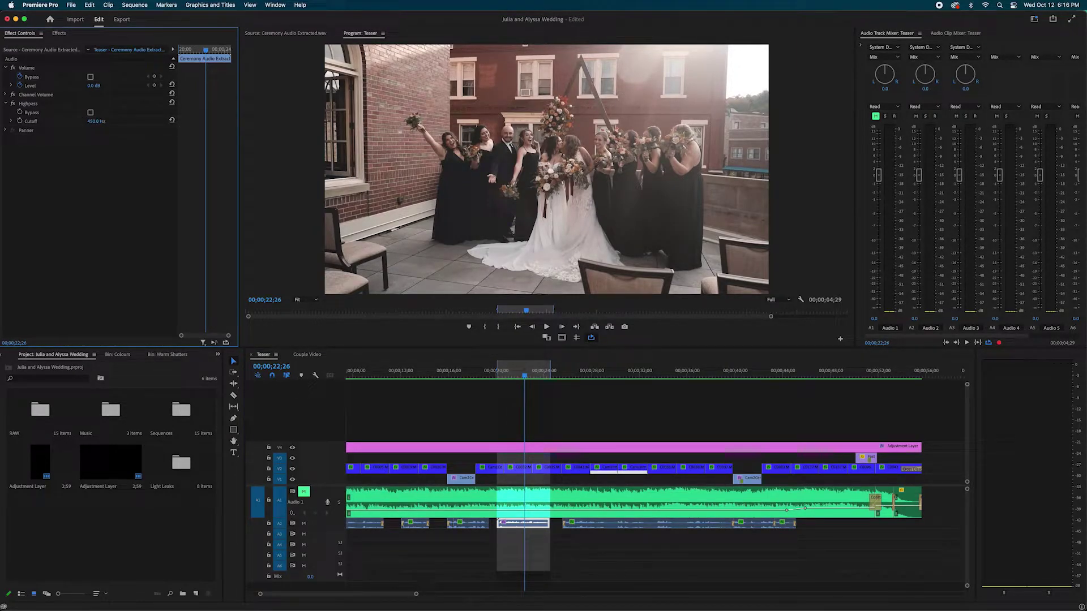
key("space")
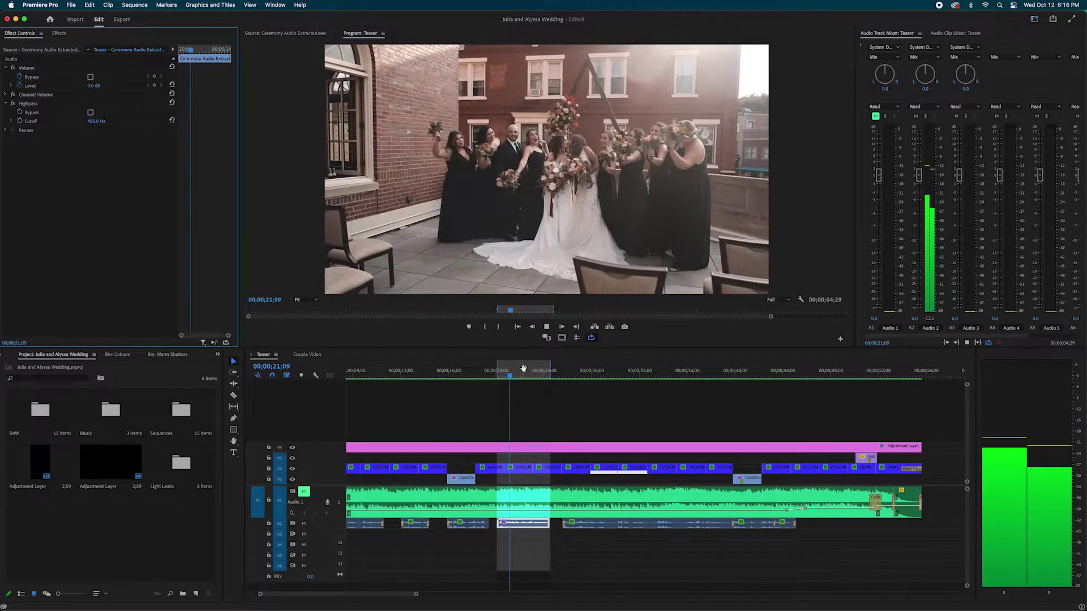
key("space")
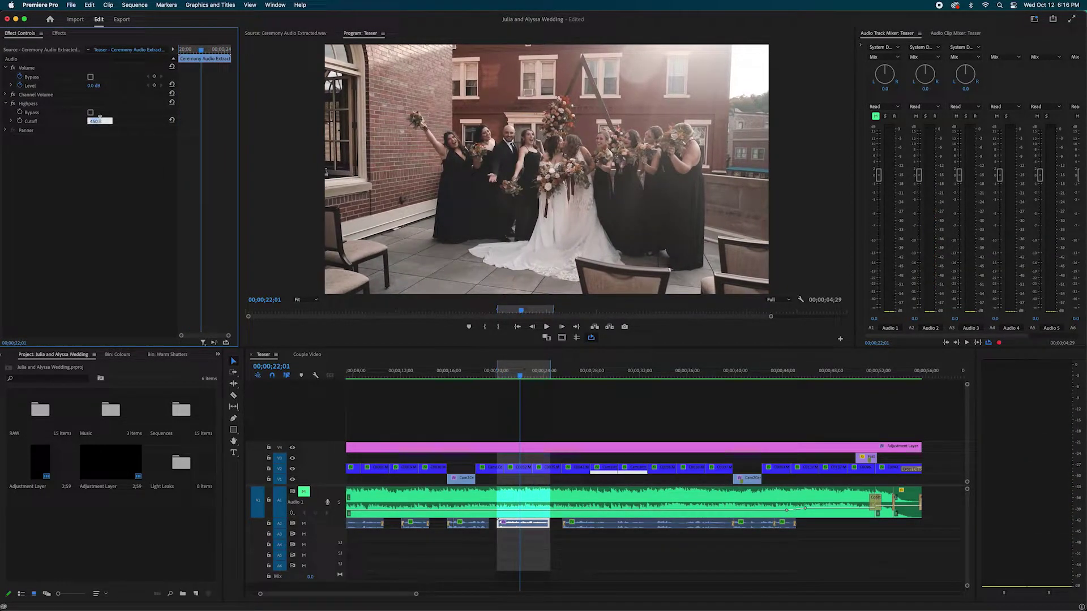
key("space")
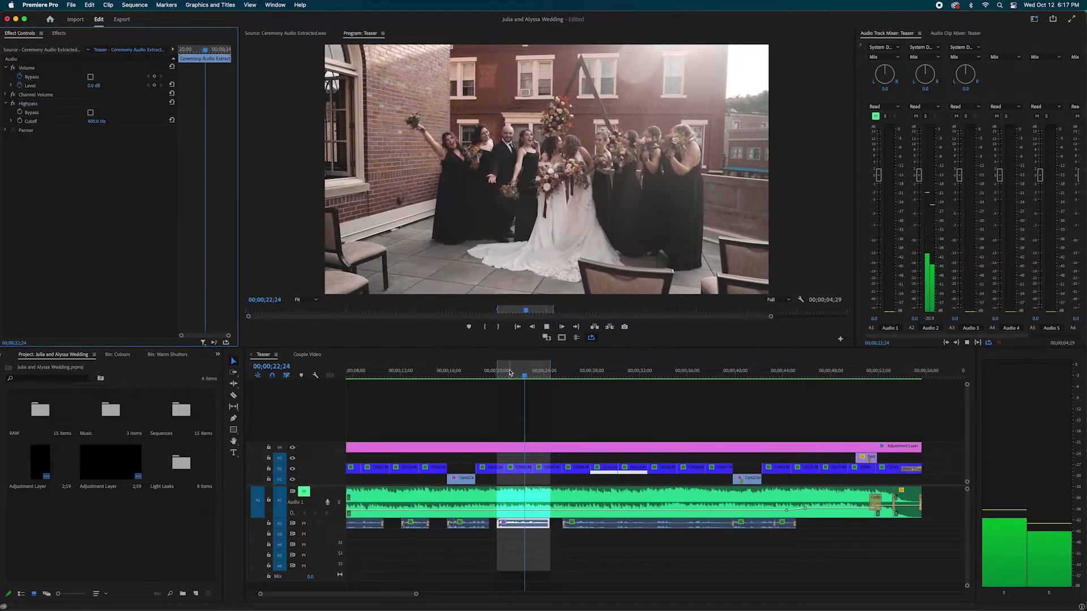
key("space")
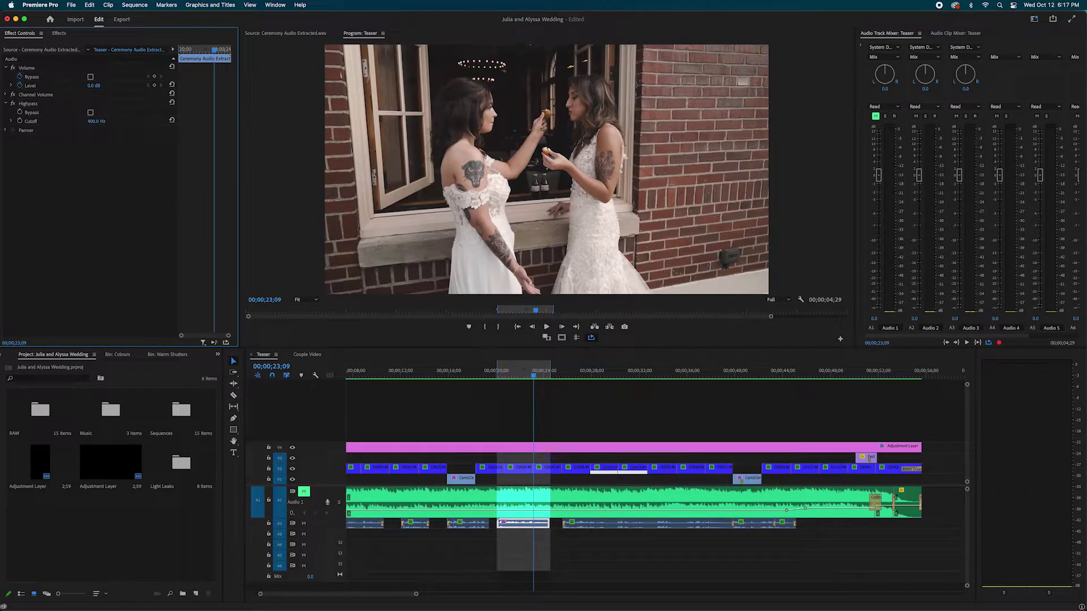
key("Return")
left_click(533, 378)
- Replay the ceremony section from about 20;31 to judge the 450 Hz cutoff
key("space")
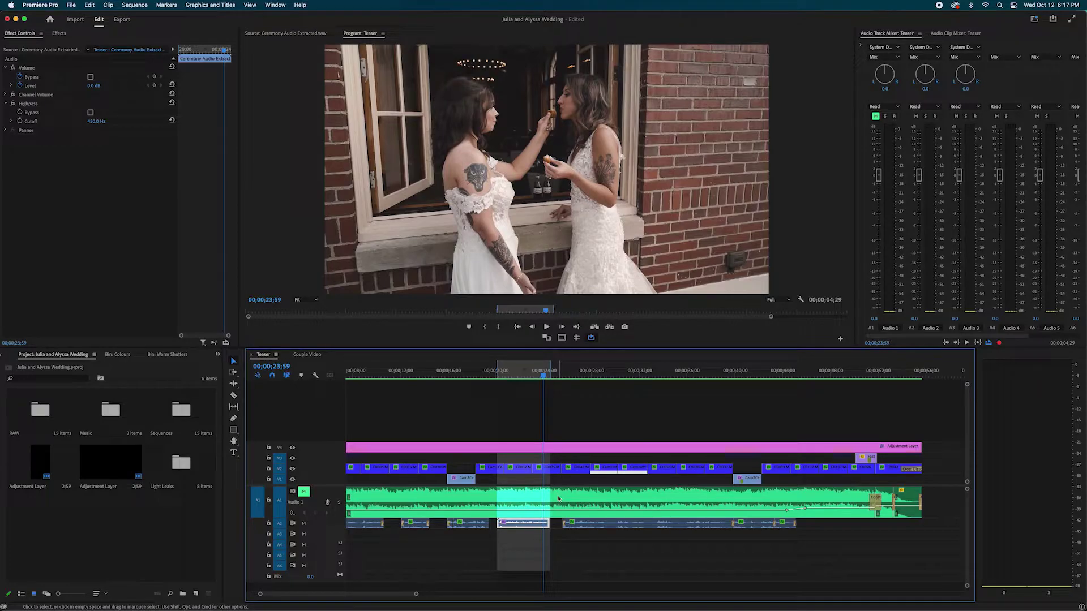
key("space")
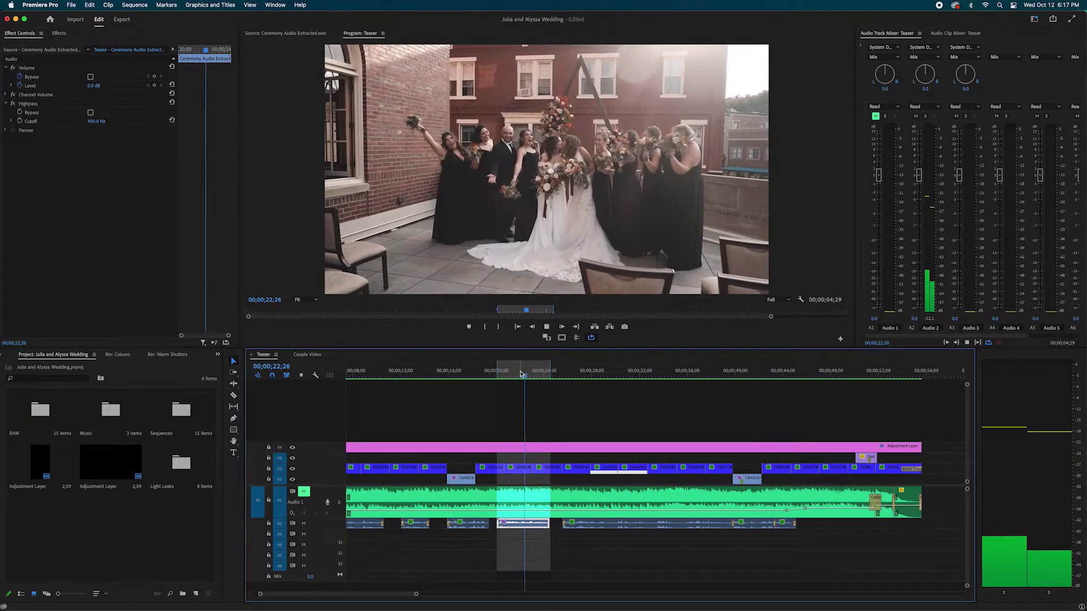
key("space")
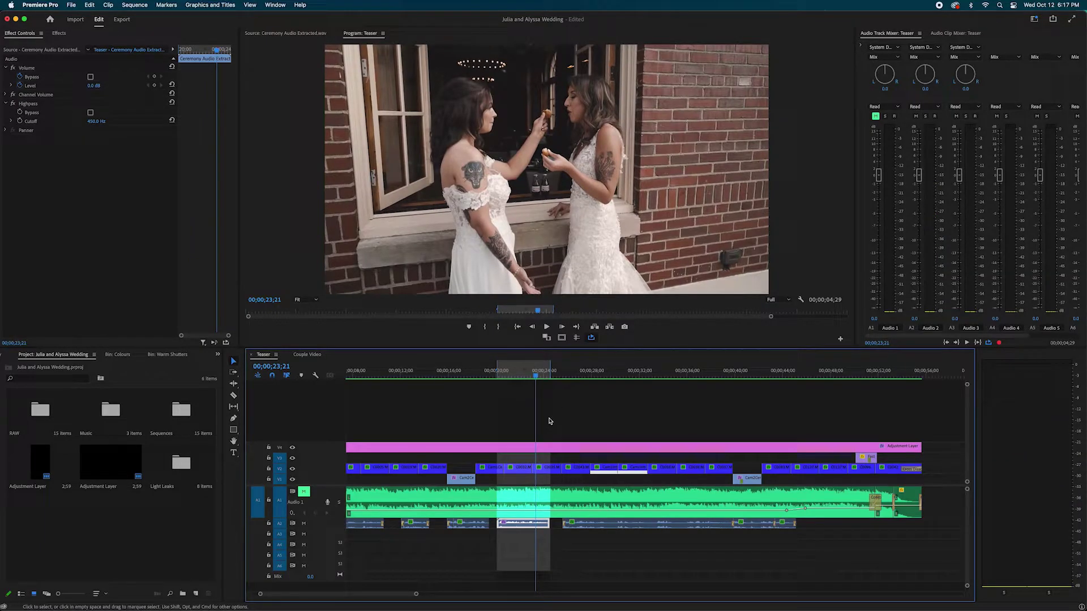
left_click_drag(515, 370, 500, 374)
key("space")
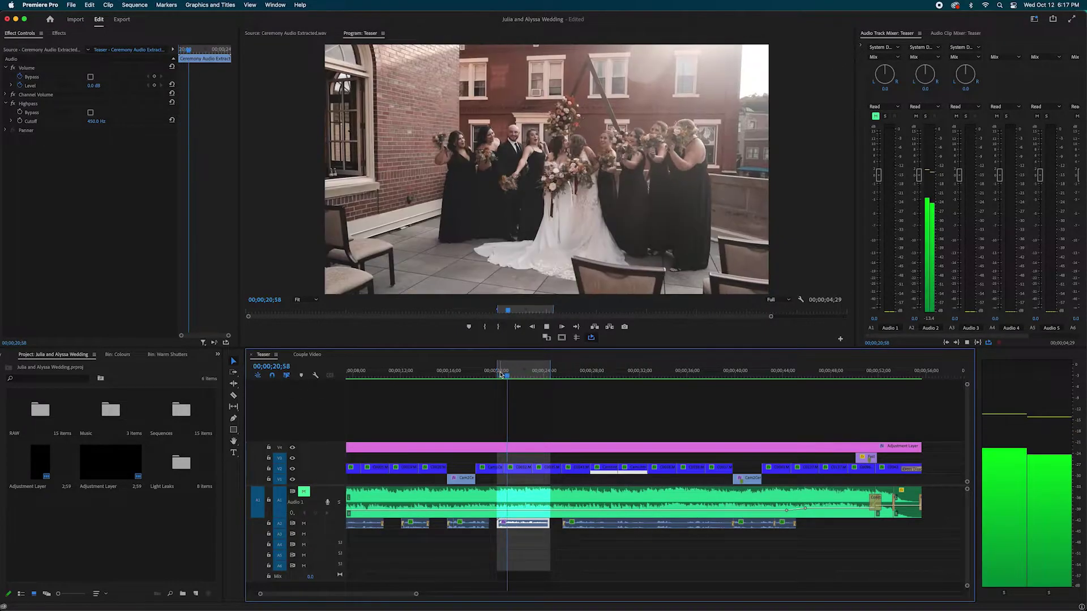
left_click_drag(519, 375, 503, 377)
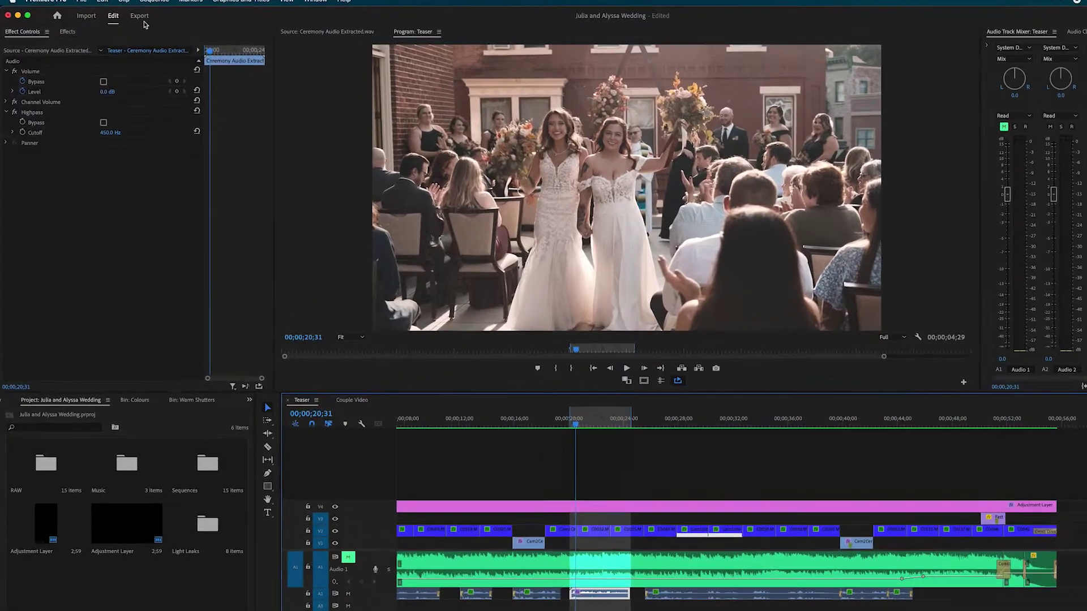
- Apply the DeNoise effect, found by searching 'den', to the ceremony audio clip
left_click(59, 33)
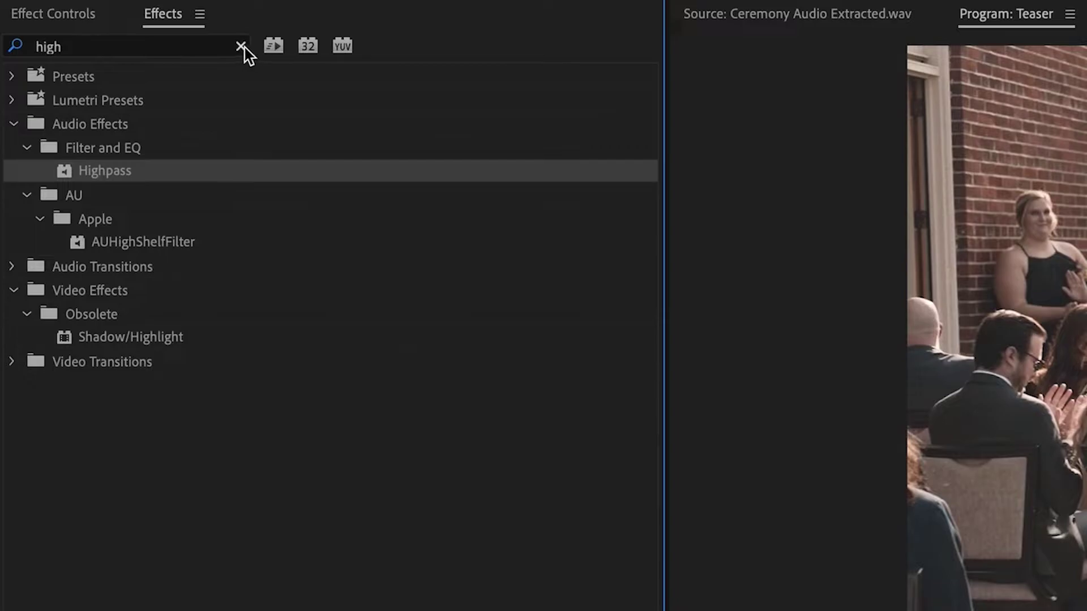
left_click(240, 47)
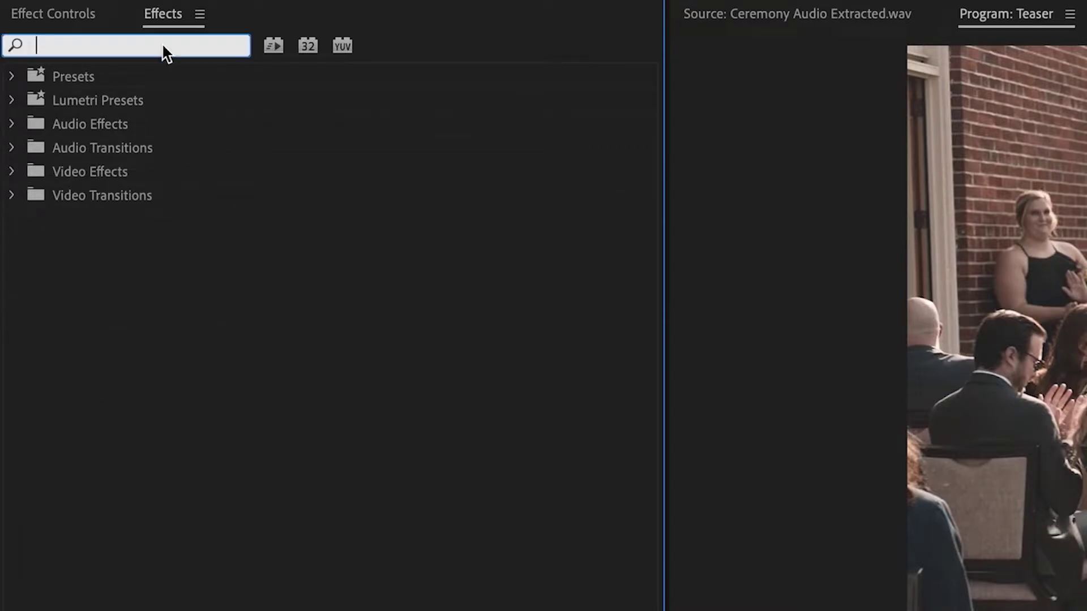
type("den")
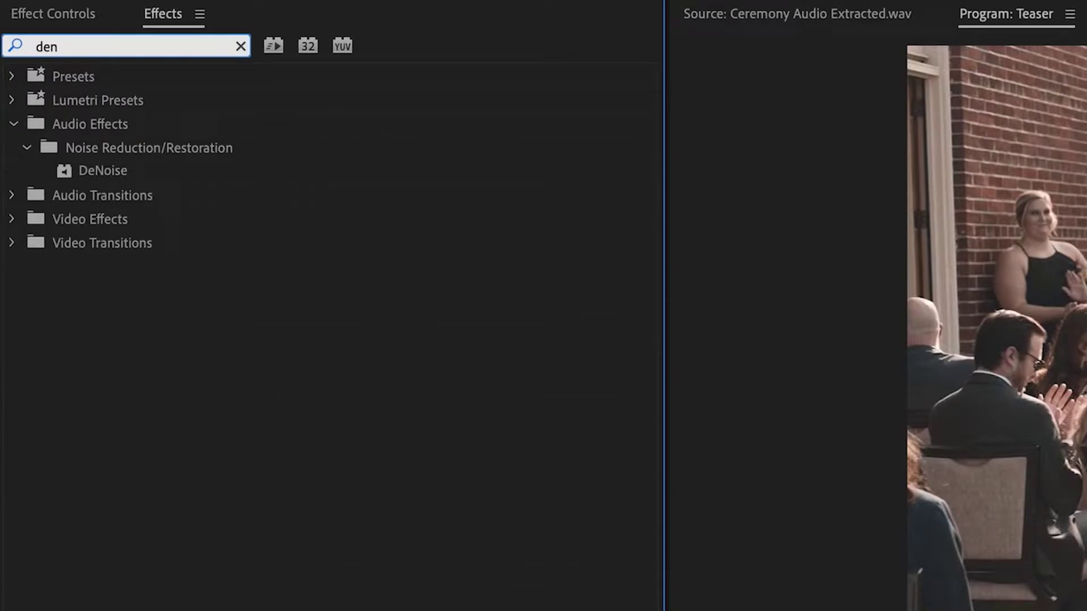
left_click(90, 168)
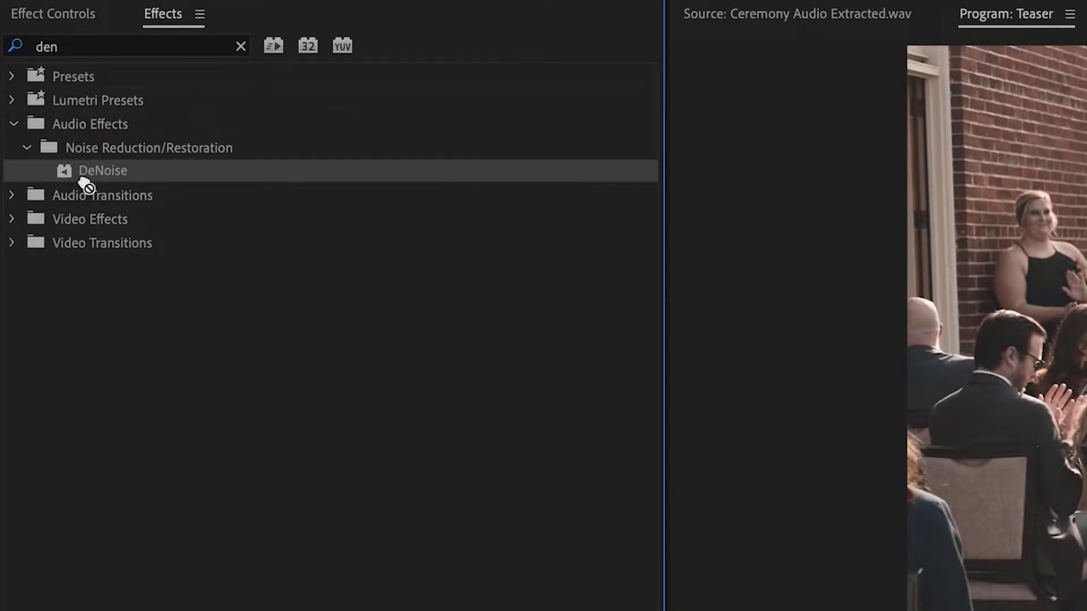
left_click_drag(84, 182, 570, 393)
scroll(566, 395, "up", 3)
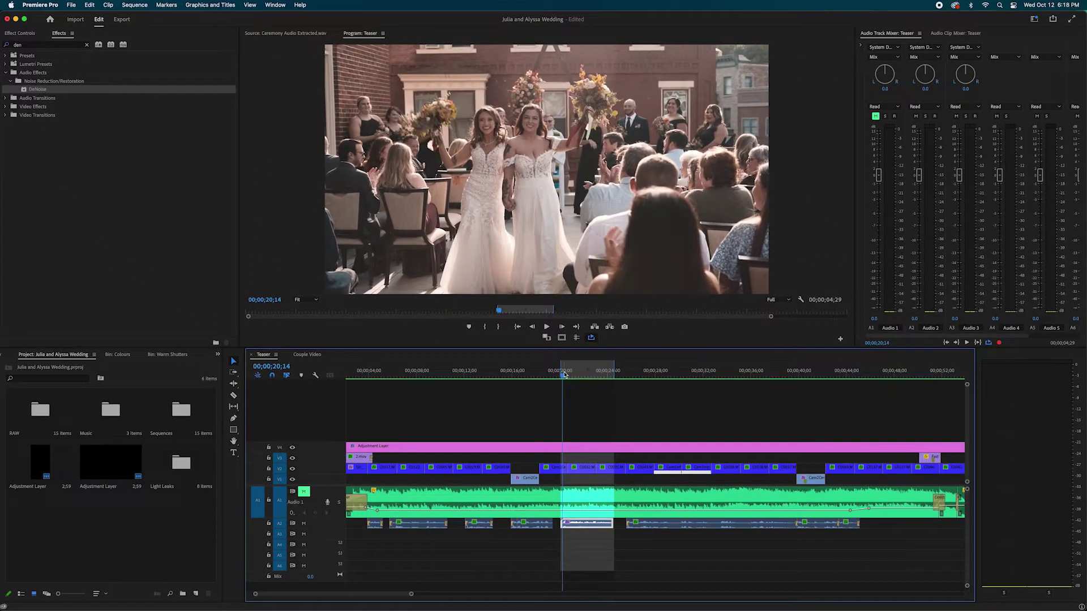
- Play the ceremony section from 20;42 with DeNoise applied and view its effect settings
key("space")
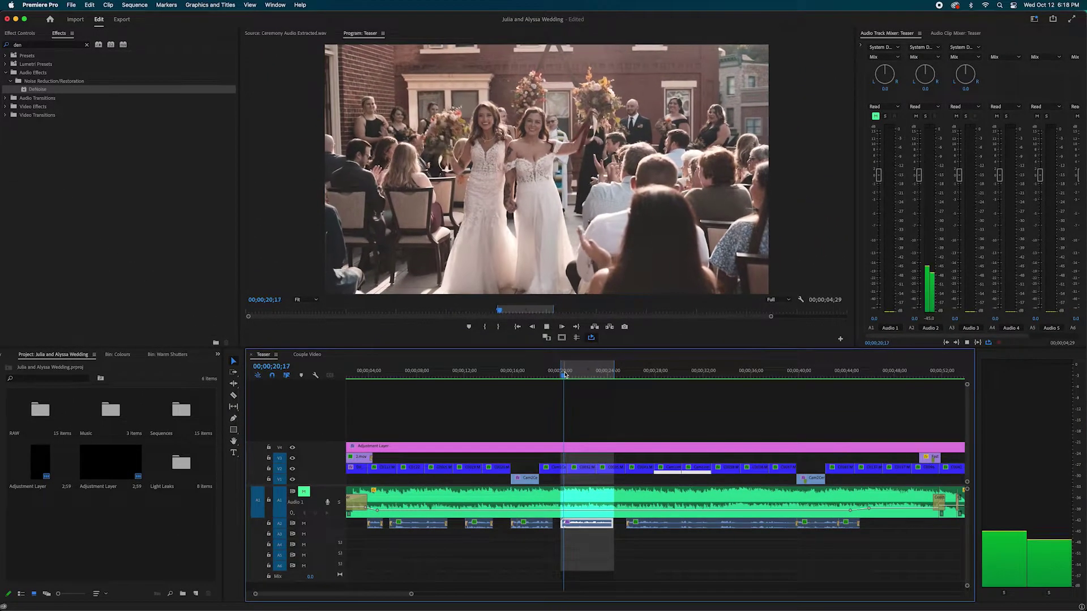
left_click(566, 375)
scroll(566, 397, "right", 2)
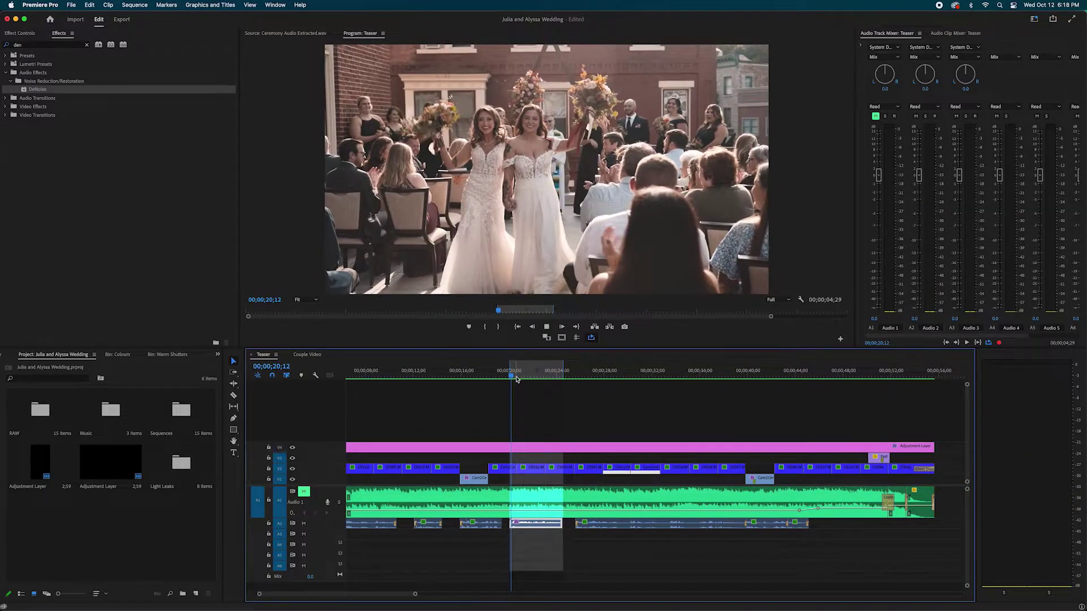
key("space")
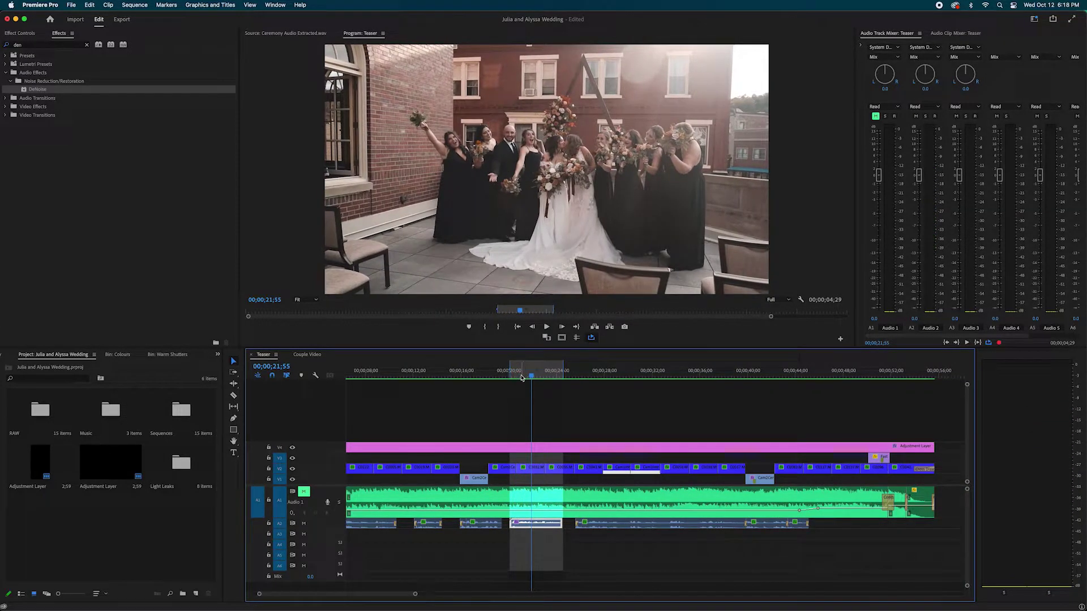
left_click(17, 33)
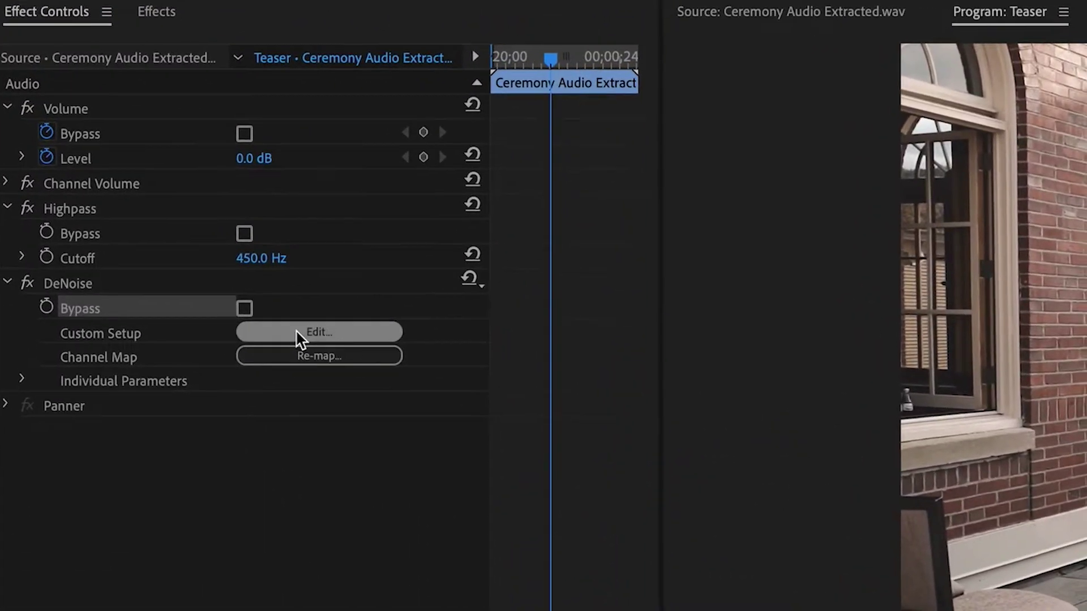
- In the DeNoise editor, settle on the Heavy Noise Reduction preset focused on high frequencies
left_click(299, 334)
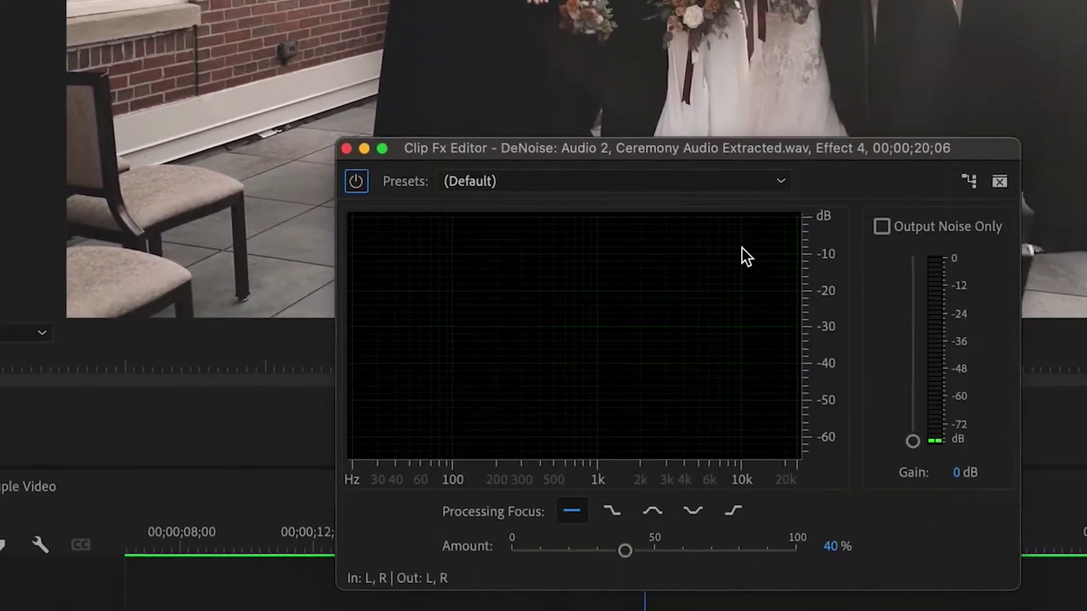
left_click(393, 109)
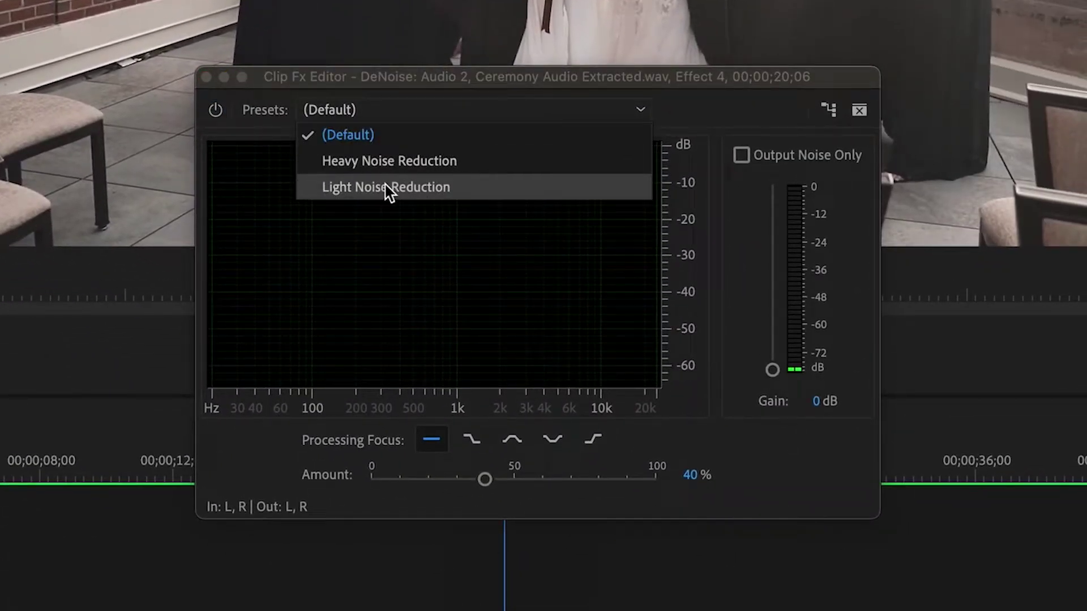
left_click(389, 188)
key("space")
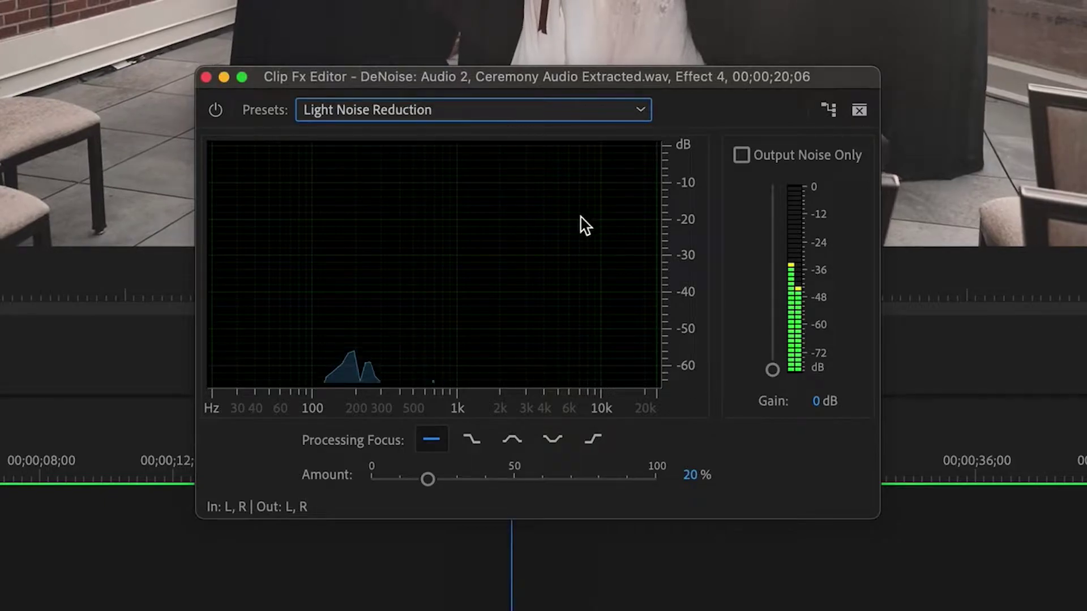
left_click(373, 110)
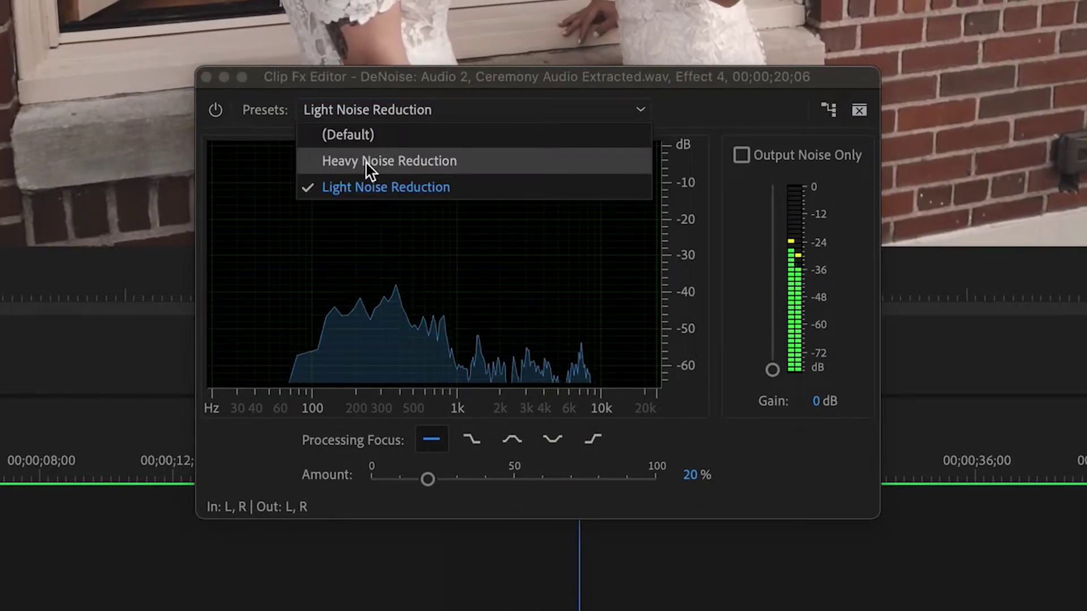
left_click(368, 163)
left_click(430, 440)
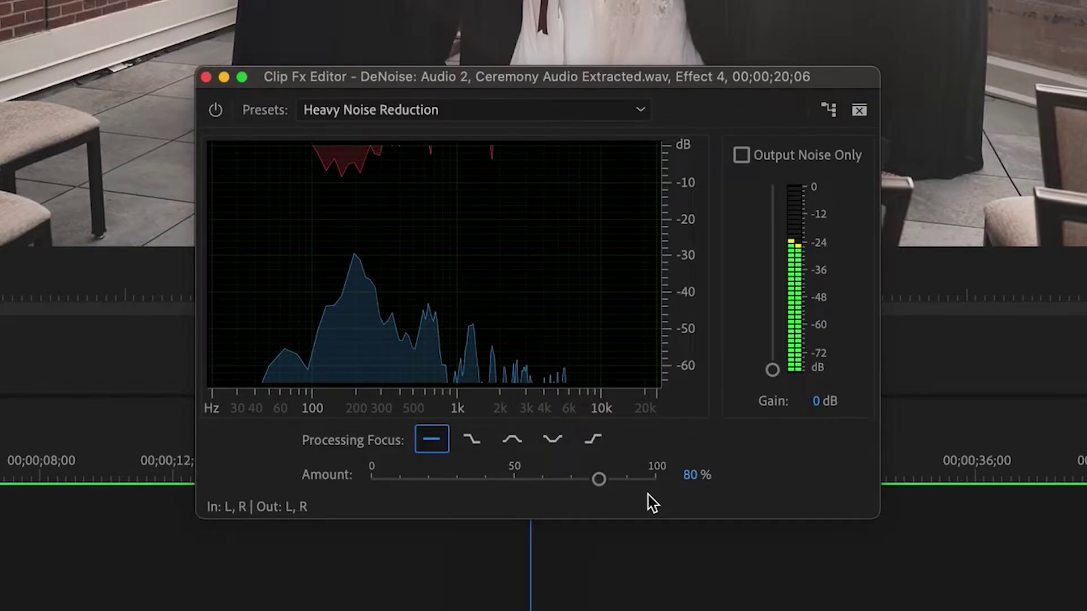
left_click(592, 438)
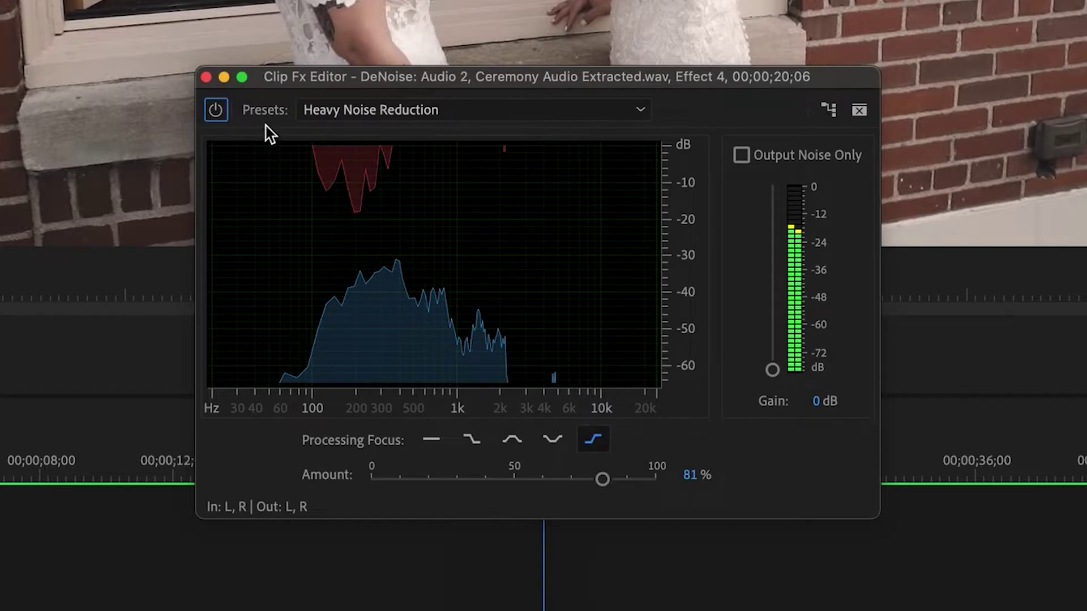
- Raise the DeNoise amount to 89%, bypassing the effect to compare with the raw sound
left_click(219, 112)
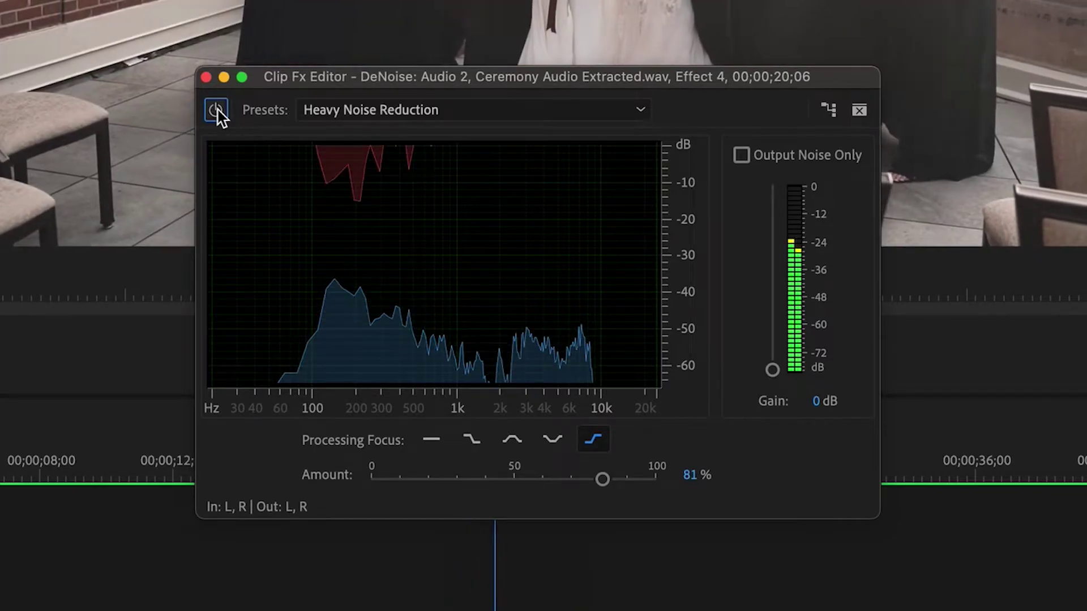
left_click(218, 111)
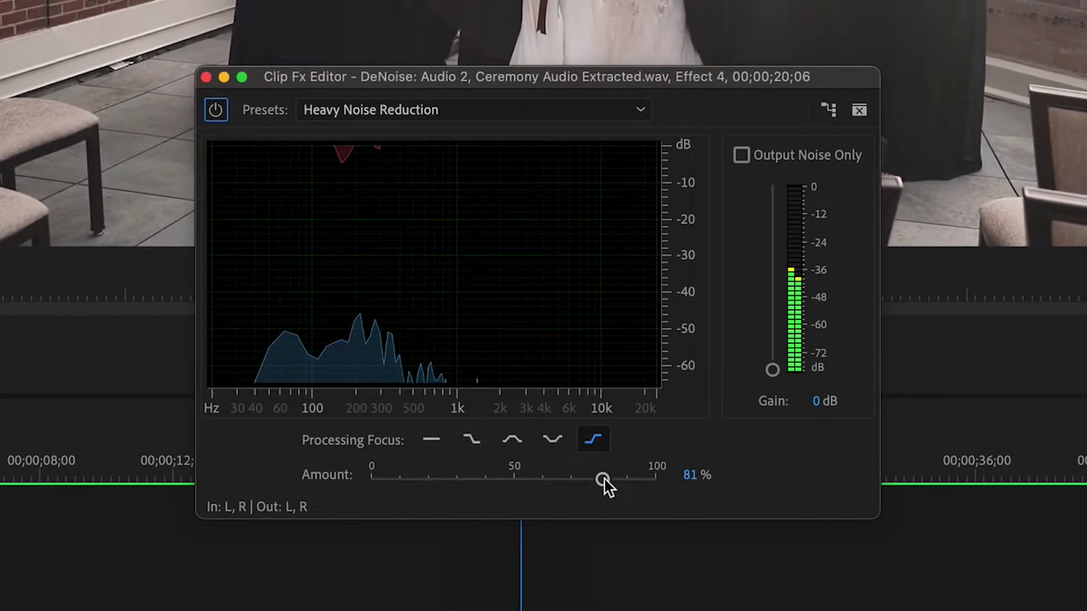
left_click_drag(608, 480, 625, 482)
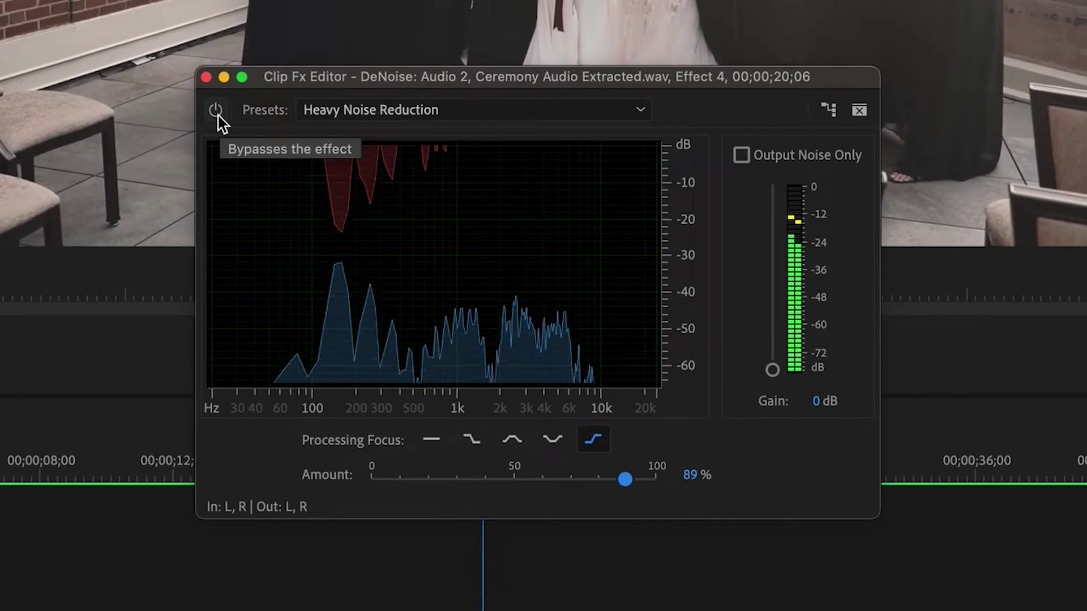
left_click(217, 113)
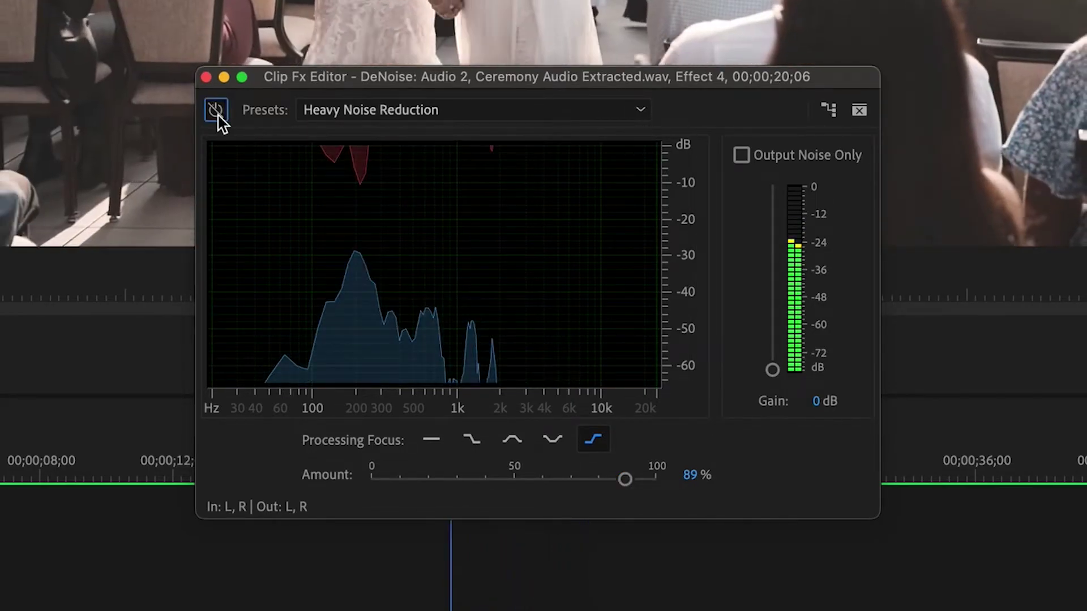
left_click(217, 115)
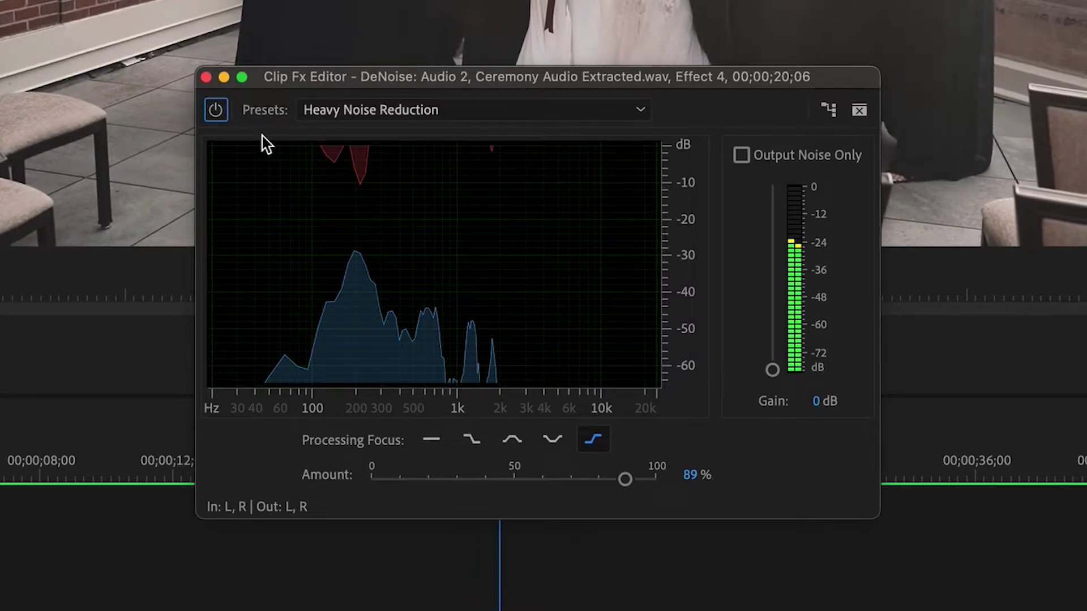
- Close the DeNoise editor and play the ceremony audio from 20;10
left_click(206, 77)
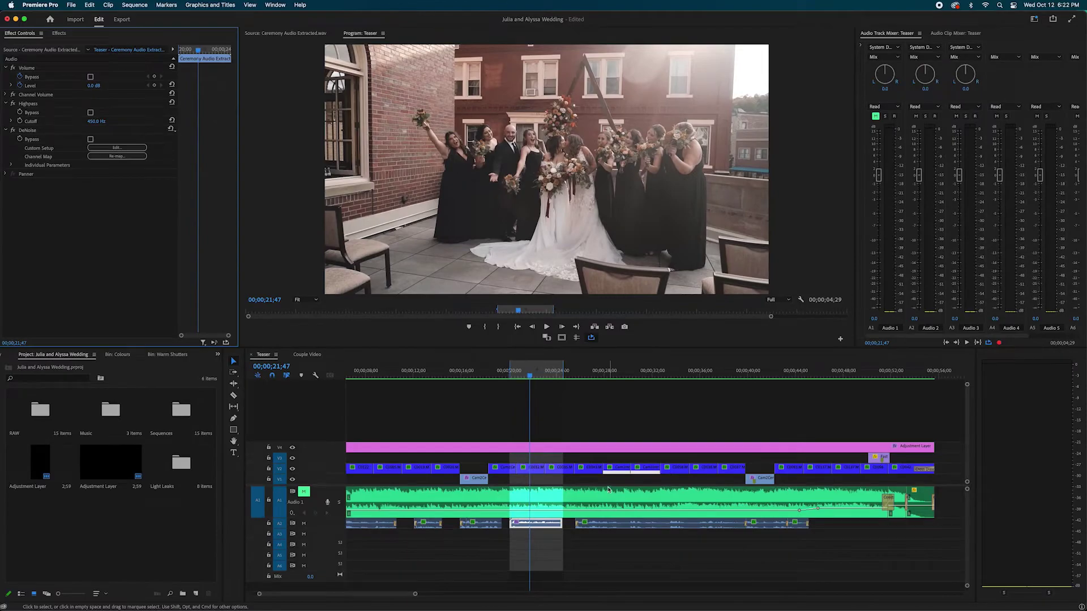
left_click(511, 374)
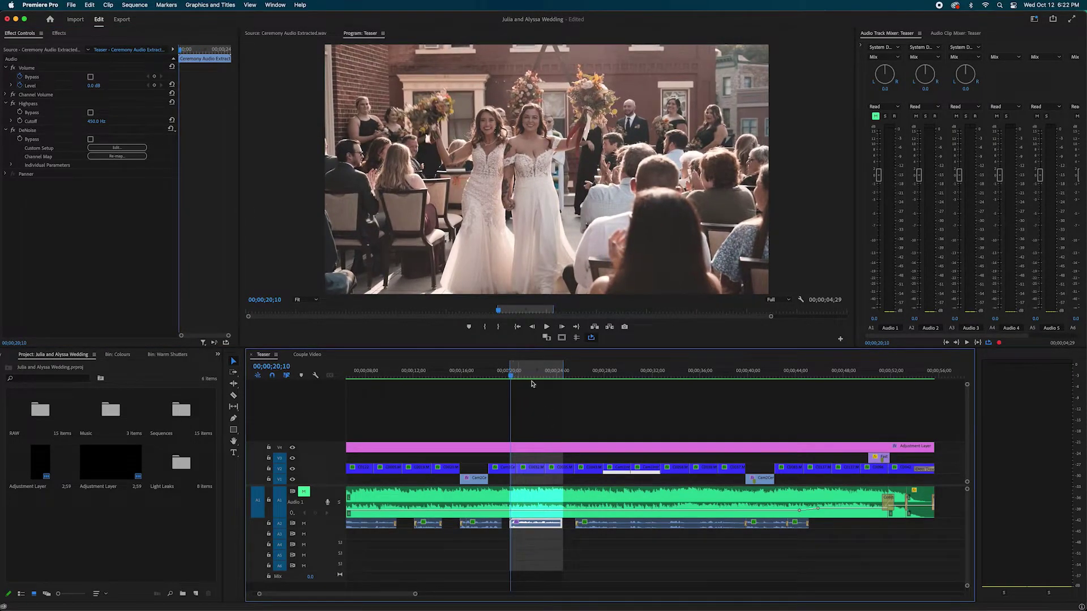
key("space")
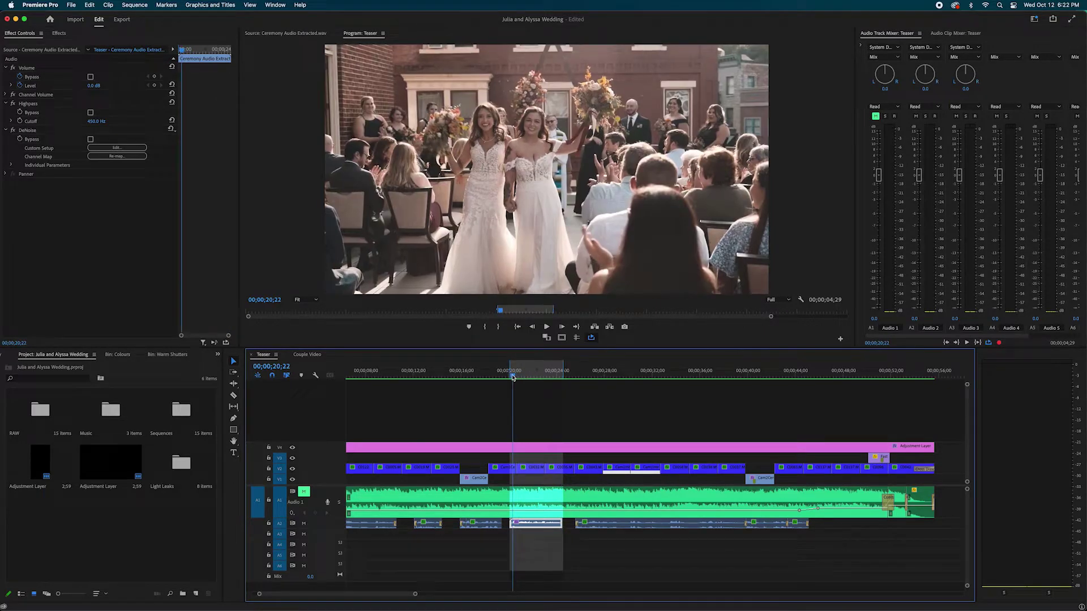
scroll(518, 376, "up", 5)
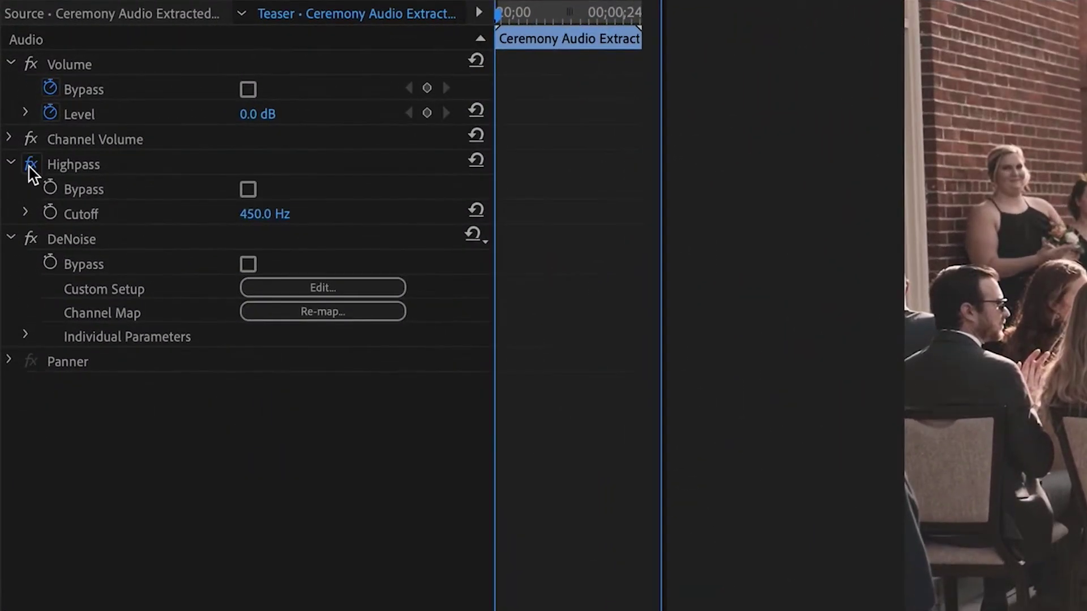
- Toggle Highpass and DeNoise off and back on to compare cleaned and unprocessed audio
left_click(13, 103)
left_click(29, 240)
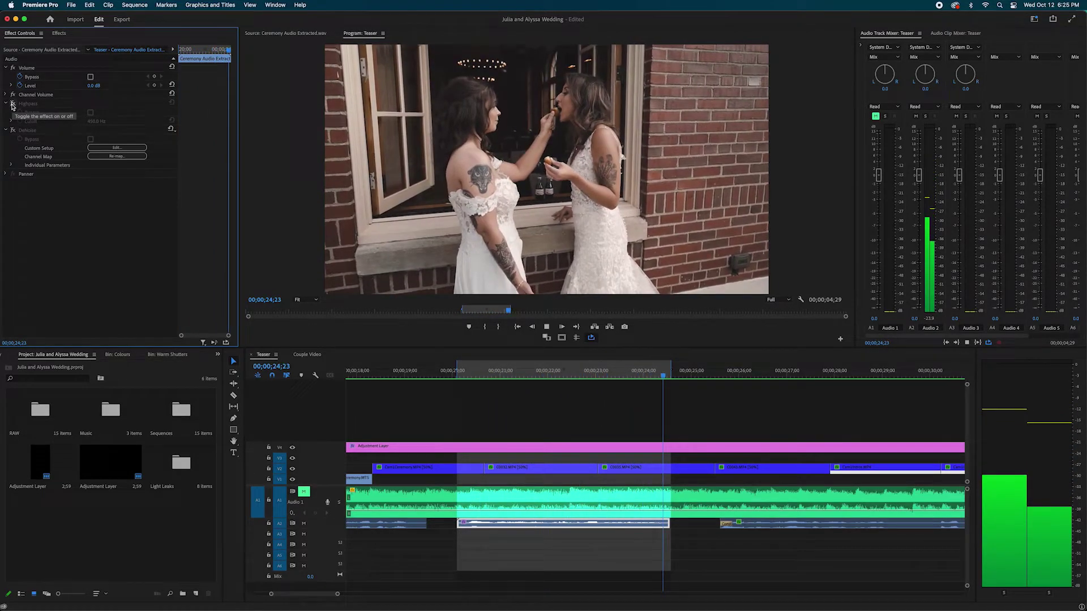
left_click(13, 105)
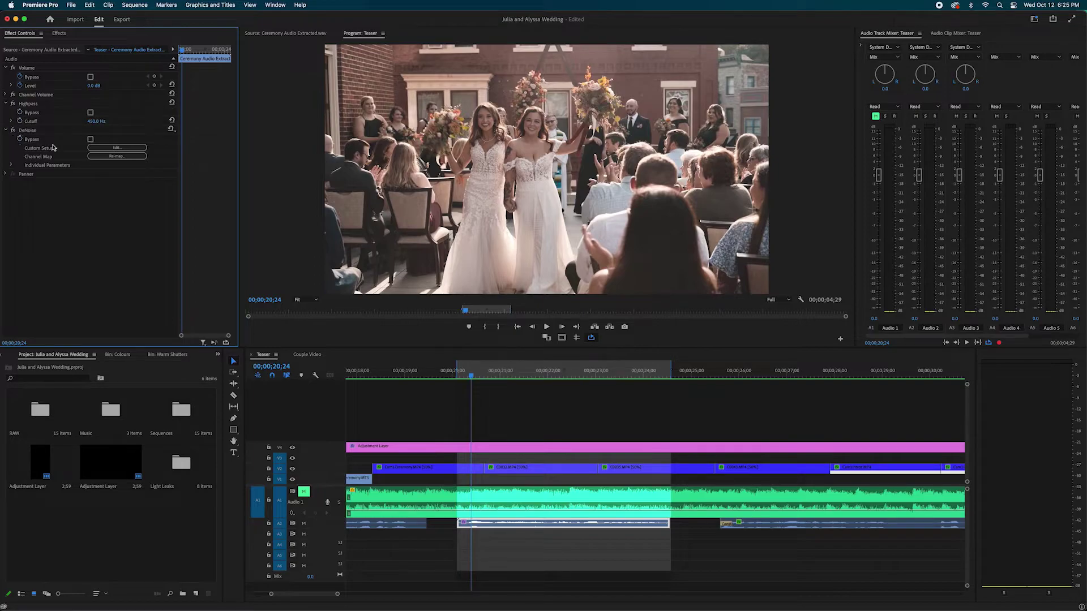
key("space")
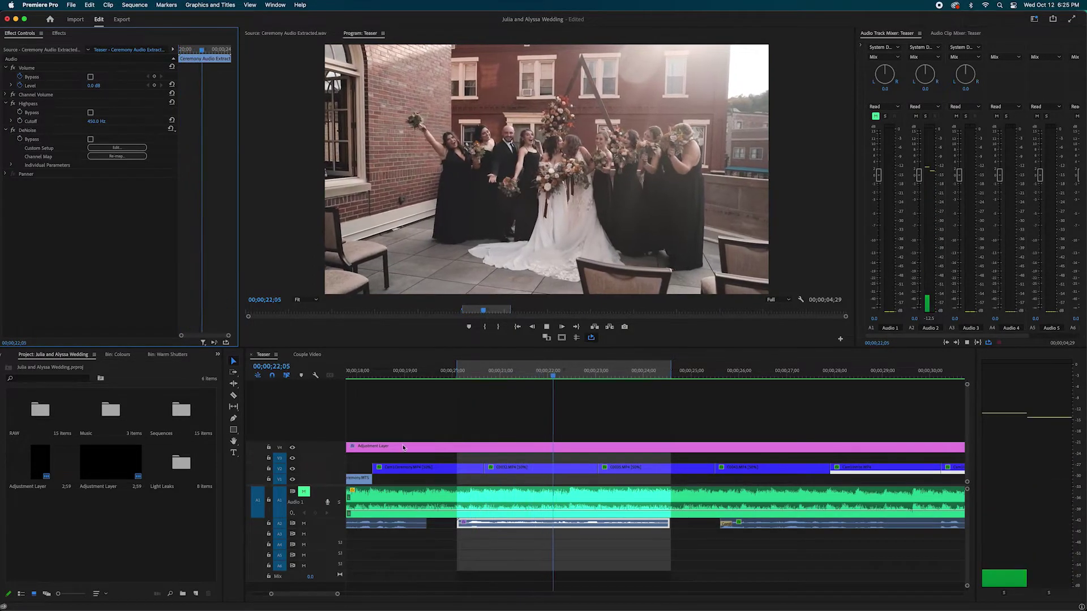
key("space")
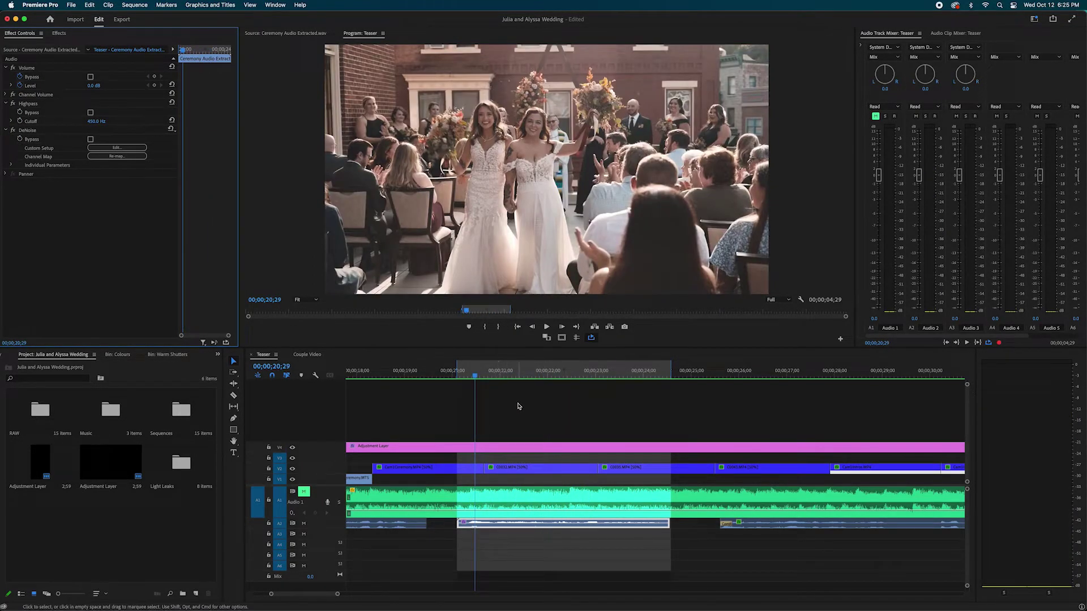
- Show the whole sequence, clear its In and Out points, and unmute the A1 music
left_click(530, 401)
key("minus")
key("minus")
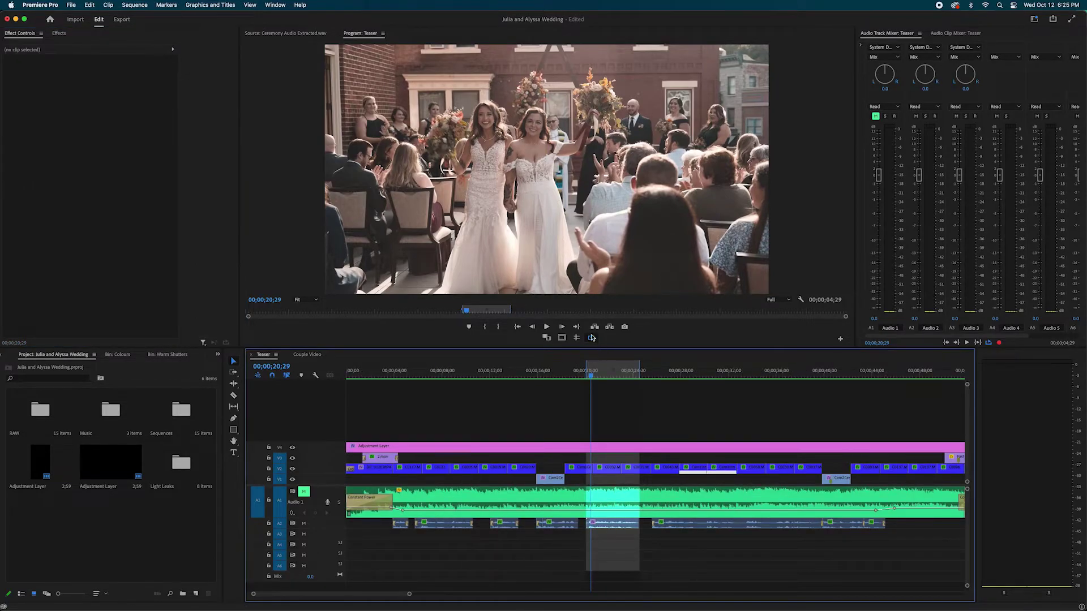
left_click(591, 337)
right_click(614, 370)
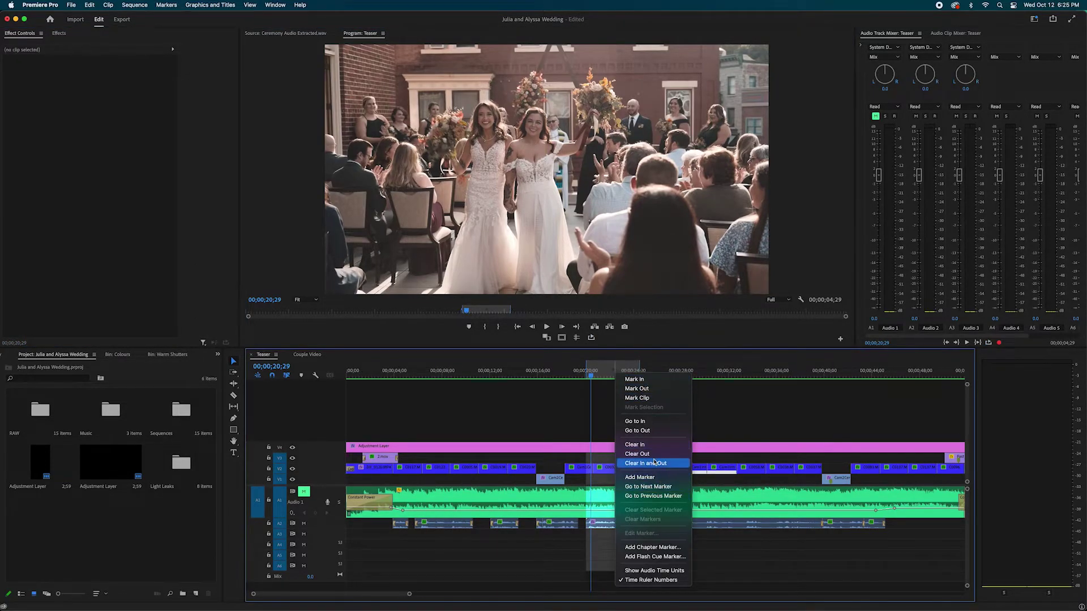
left_click(657, 466)
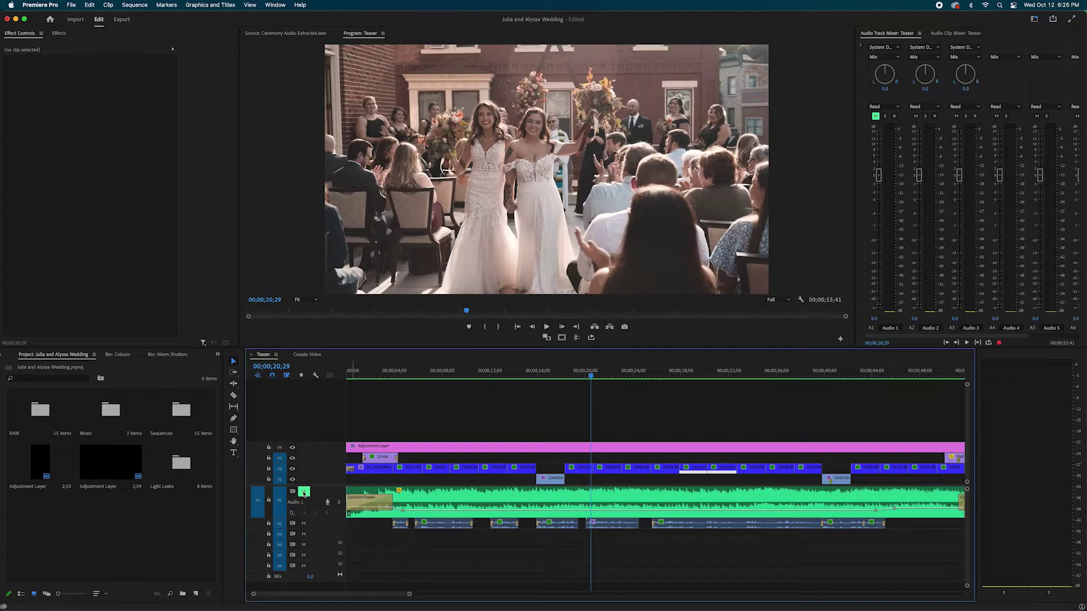
left_click(304, 492)
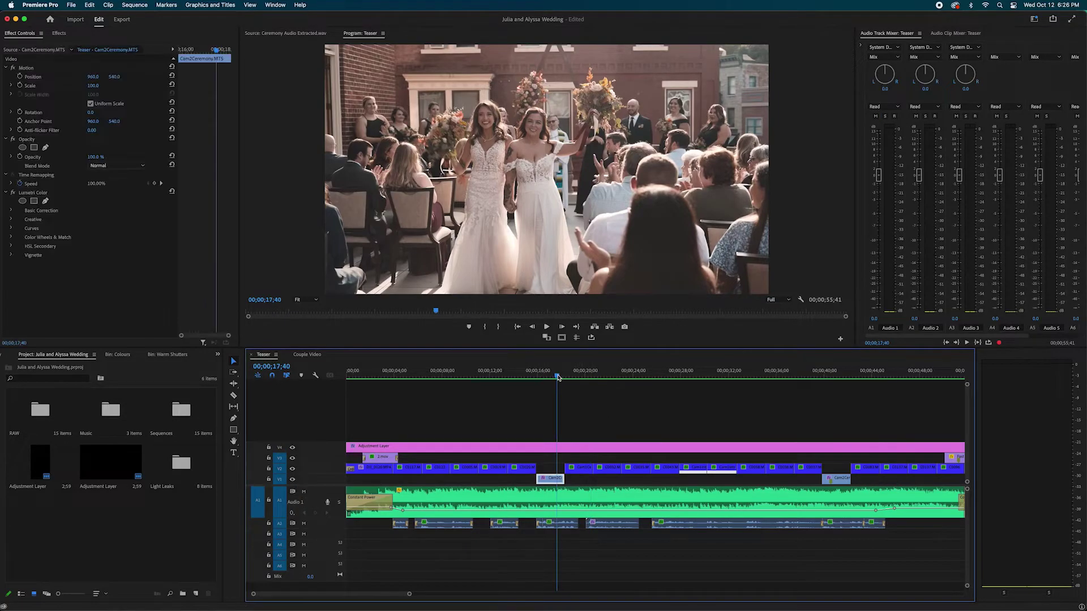
- Play music and ceremony audio together from 18;10, then reselect the Ceremony Audio Extracted clip
left_click(563, 375)
key("space")
scroll(502, 396, "right", 3)
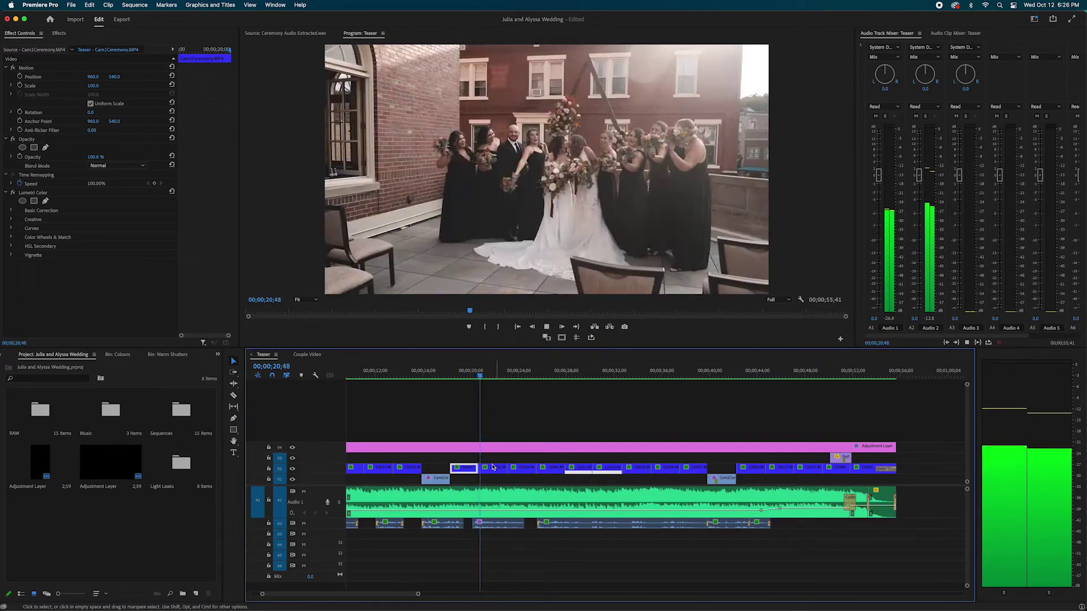
left_click(504, 525)
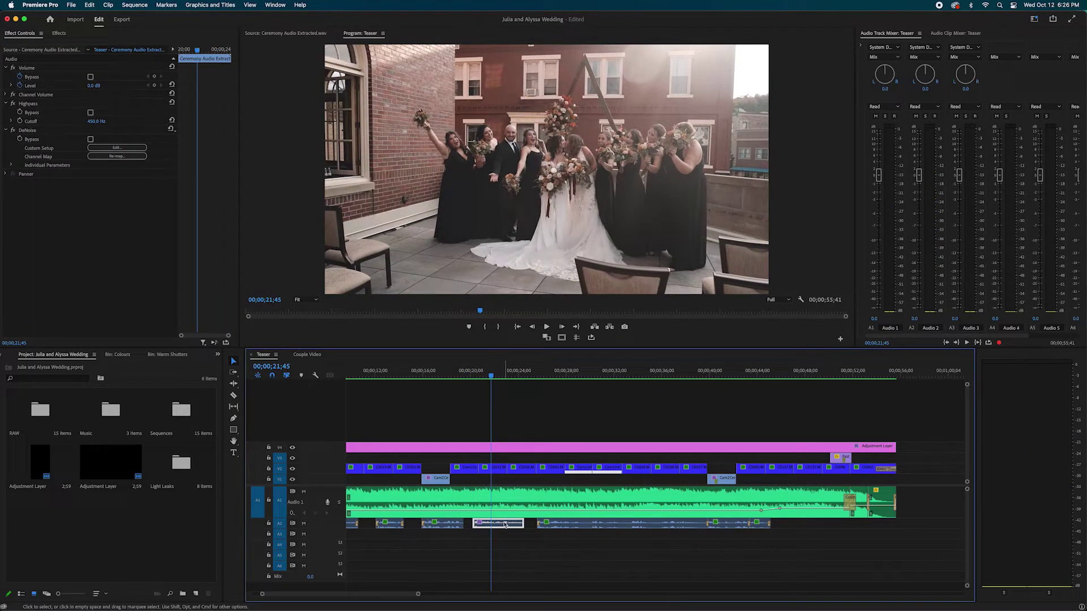
left_click(520, 497)
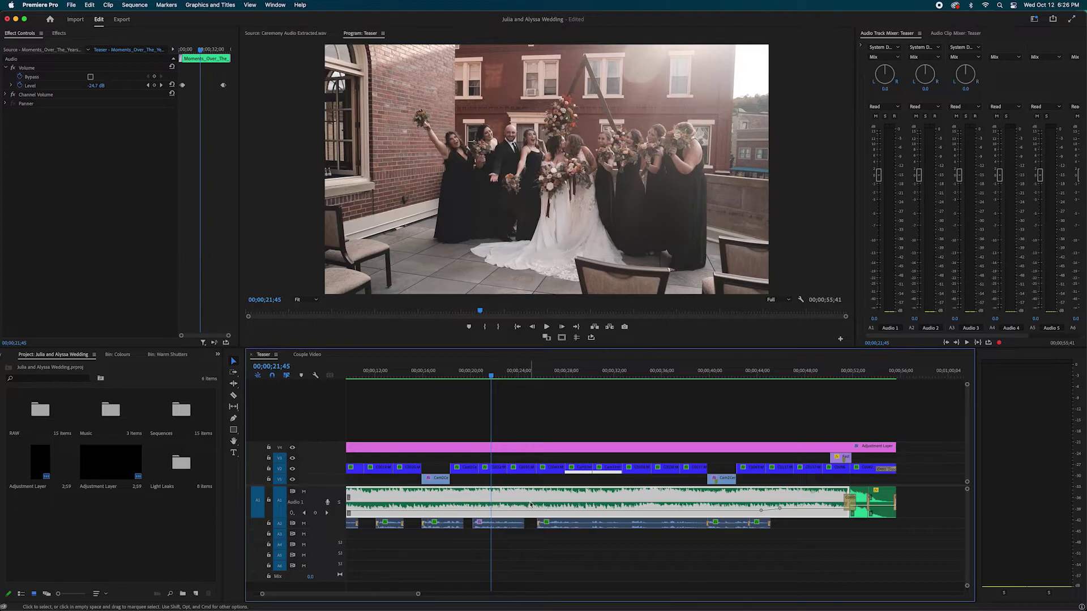
left_click(500, 524)
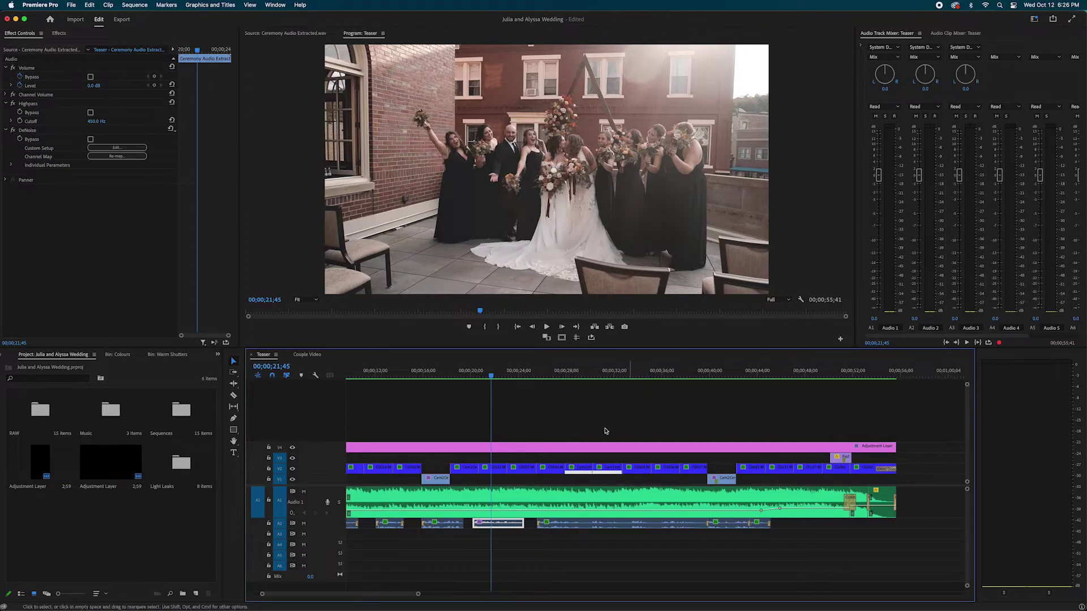
- Lower the ceremony clip's Highpass cutoff, normalize its max peak to a negative dB value, and move the playhead to 17;55
left_click(97, 122)
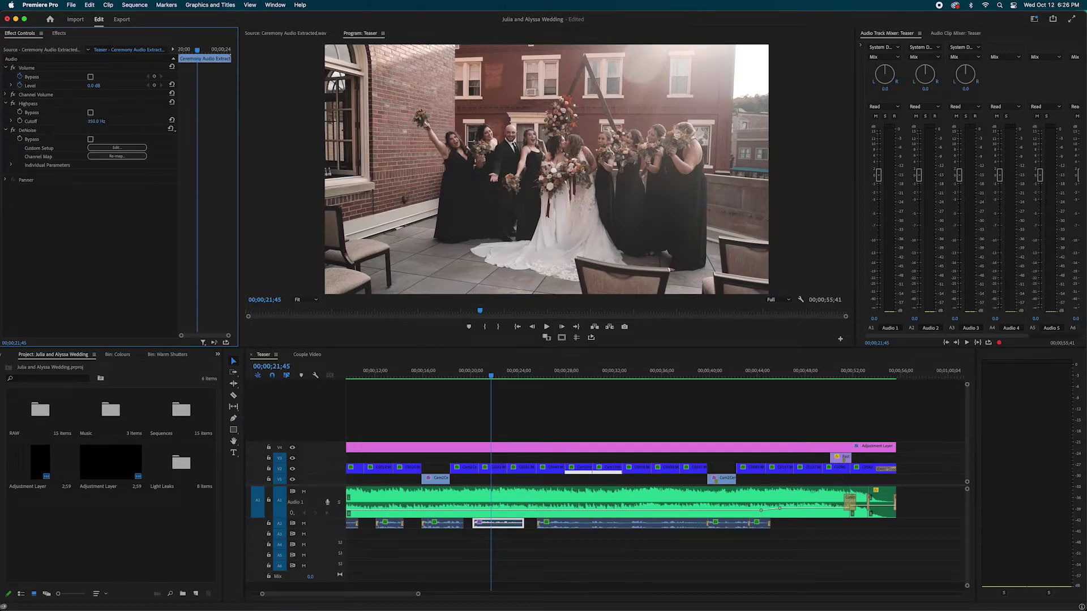
left_click(499, 528)
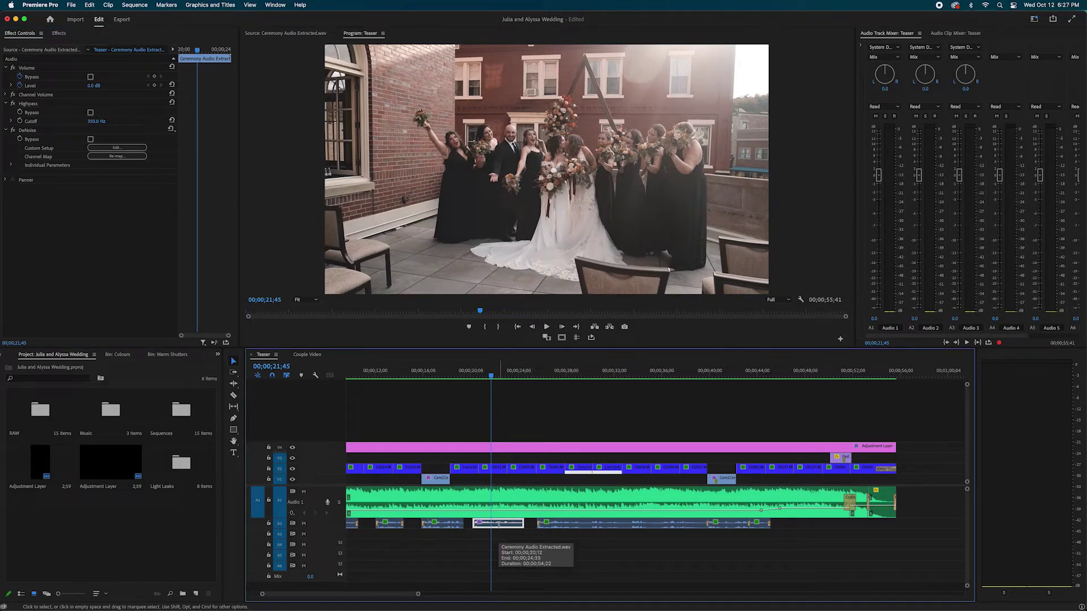
key("g")
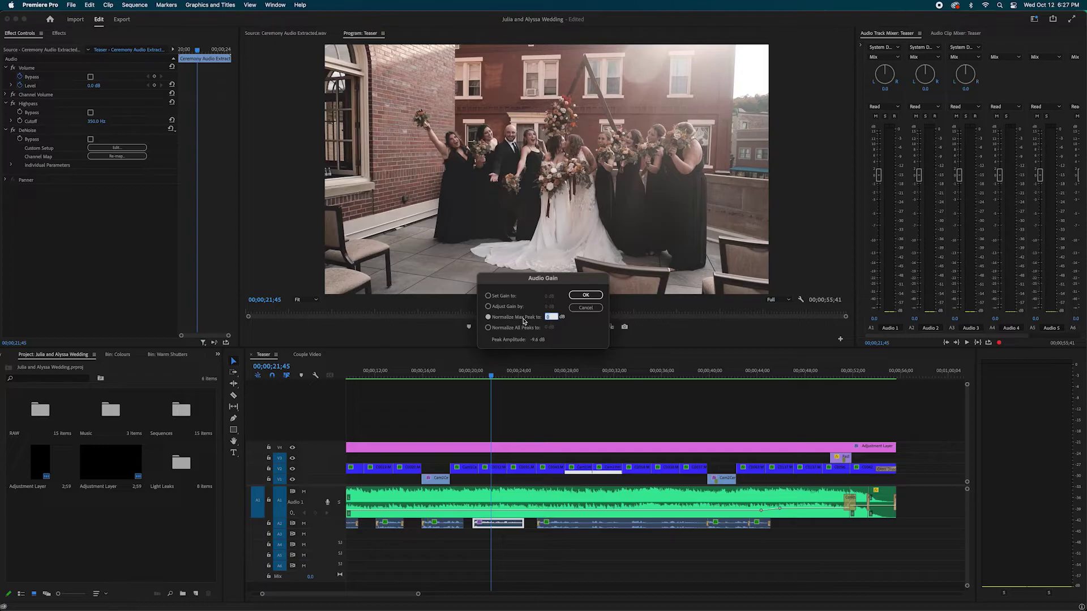
type("-")
key("Return")
left_click(445, 373)
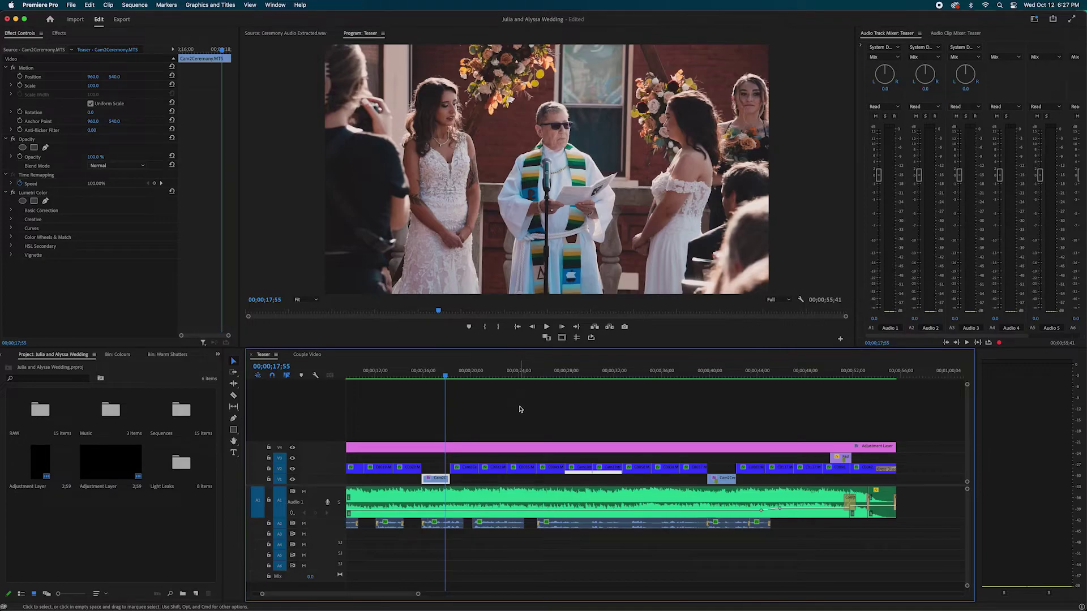
key("space")
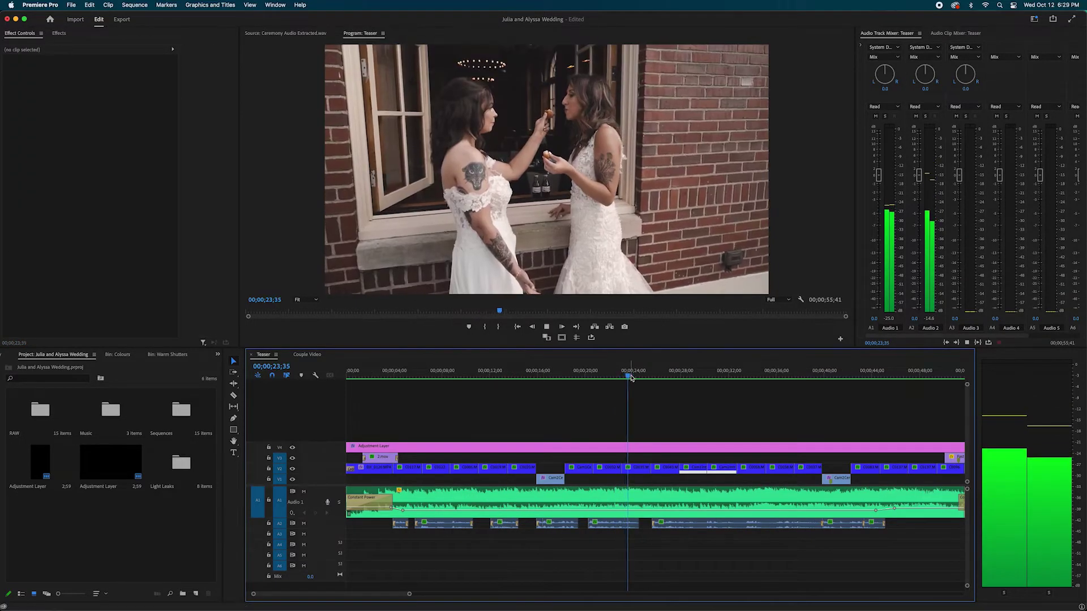
key("space")
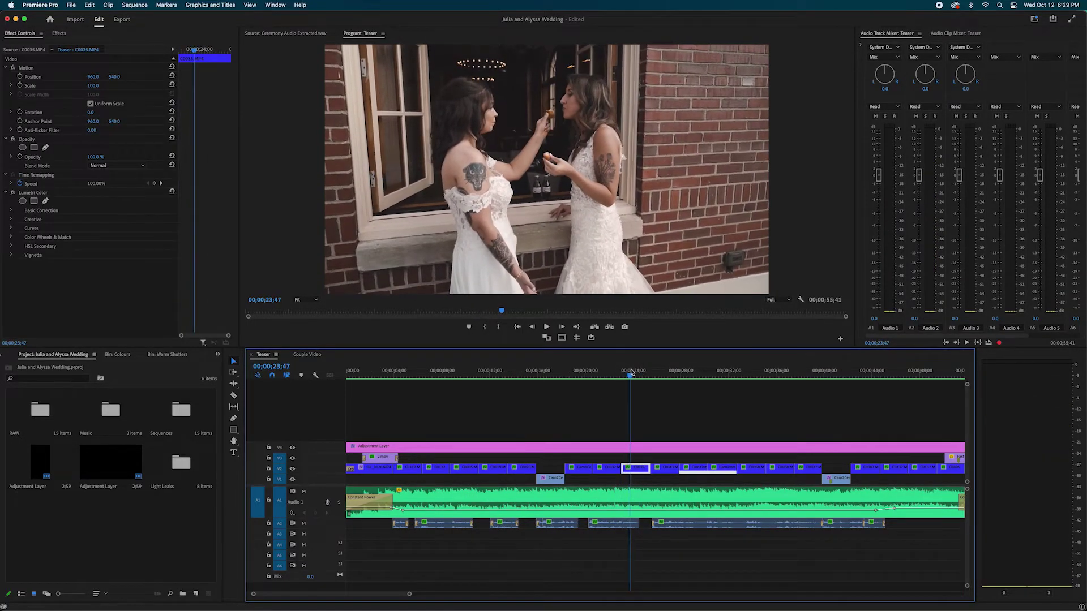
left_click_drag(632, 372, 569, 373)
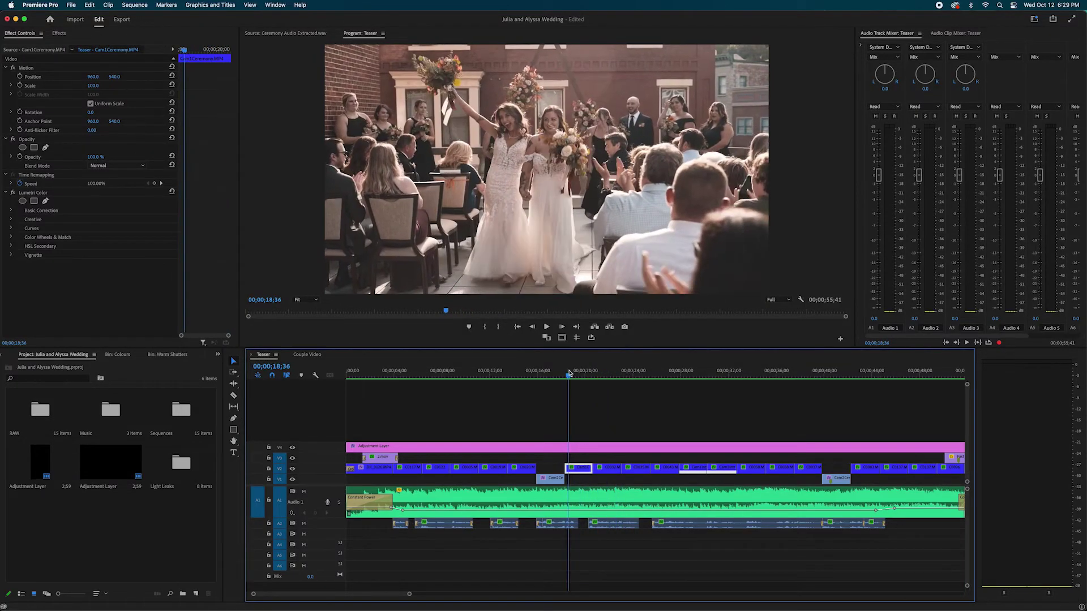